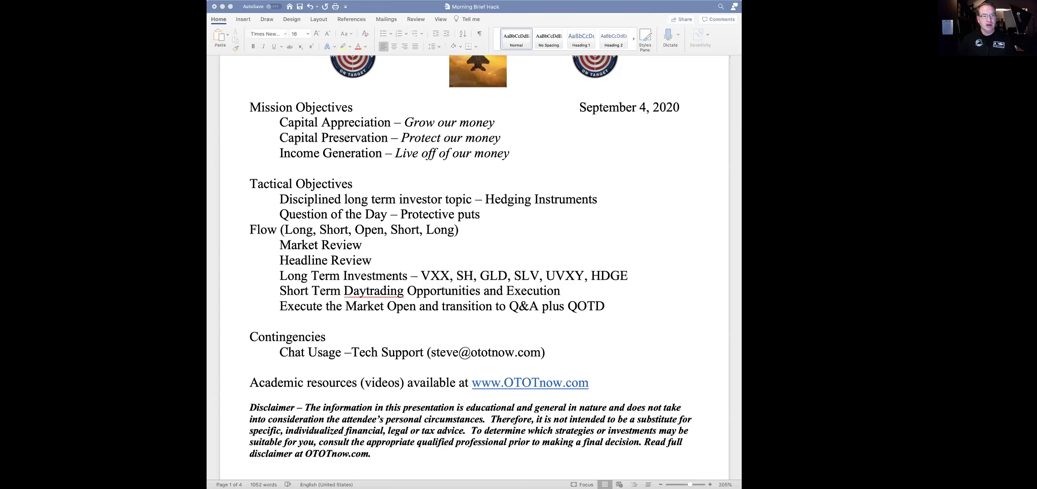
Step: Bring the Morning Brief Hack document to the front and scroll to its top
{"action": "key", "text": "super+Tab"}
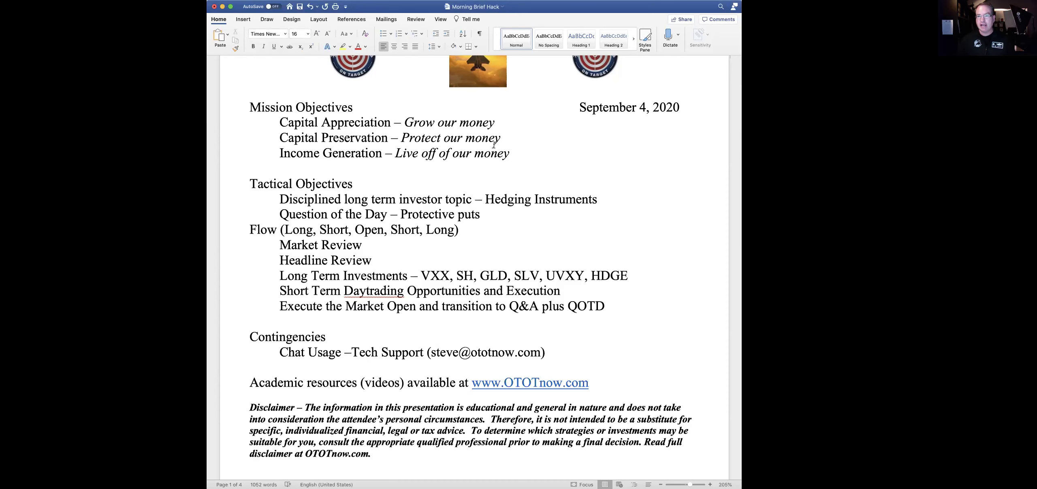
{"action": "scroll", "coordinate": [530, 240], "scroll_direction": "up", "scroll_amount": 5}
{"action": "scroll", "coordinate": [530, 240], "scroll_direction": "up", "scroll_amount": 1}
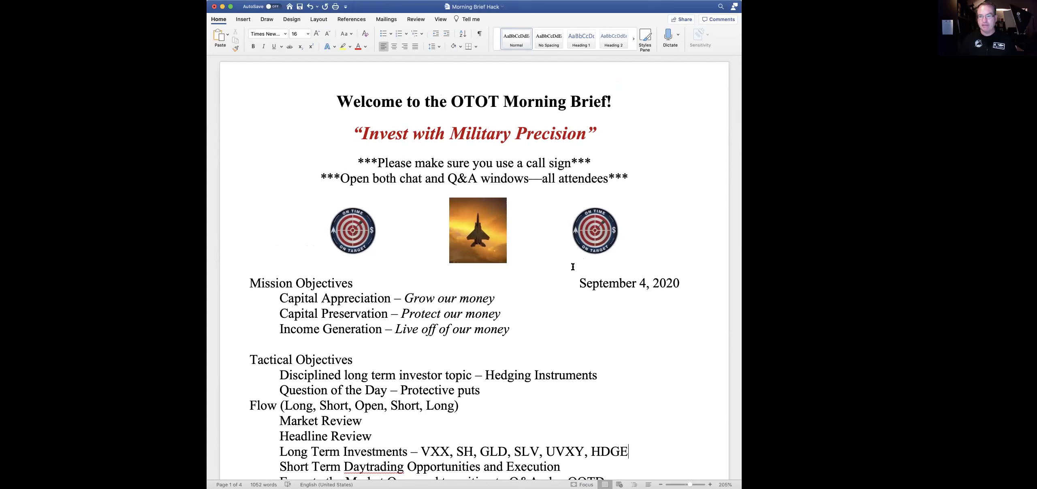
{"action": "scroll", "coordinate": [571, 328], "scroll_direction": "down", "scroll_amount": 4}
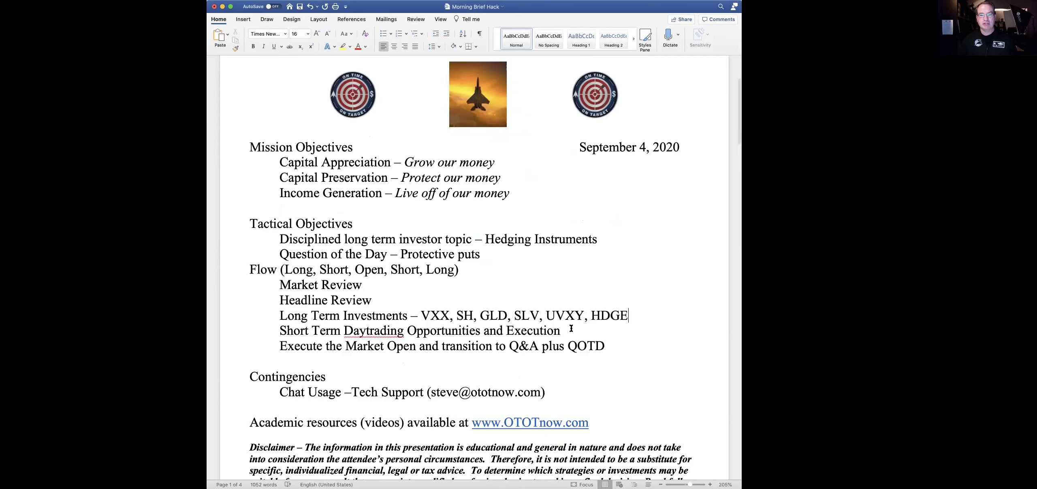
{"action": "scroll", "coordinate": [571, 328], "scroll_direction": "down", "scroll_amount": 1}
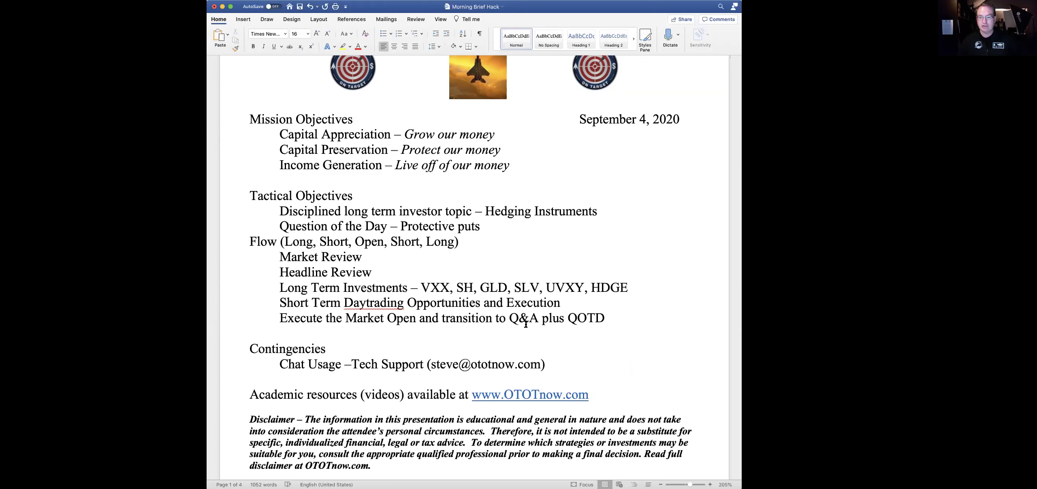
Step: Scroll the Morning Brief to the Set Risk Unit line, then switch away from Word
{"action": "scroll", "coordinate": [526, 324], "scroll_direction": "down", "scroll_amount": 5}
{"action": "scroll", "coordinate": [525, 324], "scroll_direction": "up", "scroll_amount": 2}
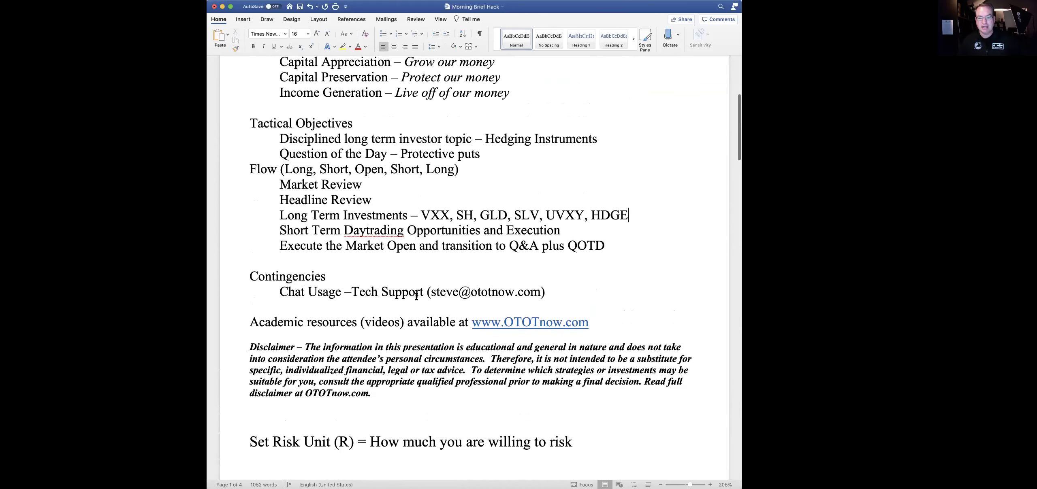
{"action": "scroll", "coordinate": [421, 293], "scroll_direction": "down", "scroll_amount": 1}
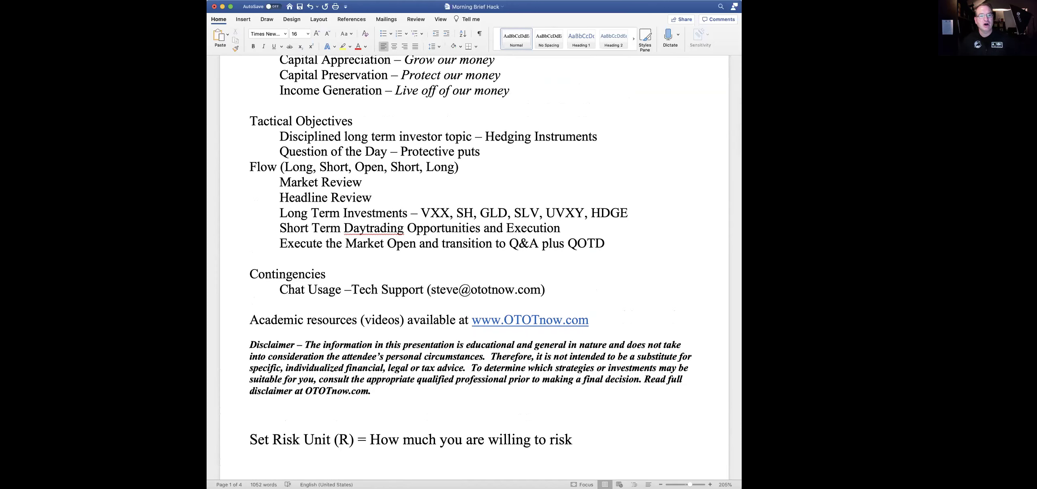
{"action": "key", "text": "super+Tab"}
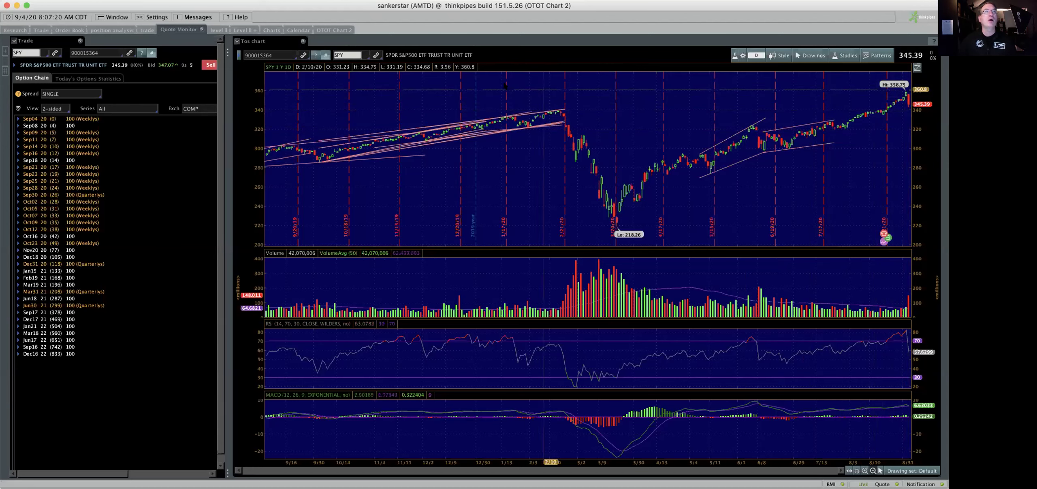
Step: Select the SPY symbol in the thinkorswim chart's symbol box for replacement
{"action": "left_click", "coordinate": [351, 55]}
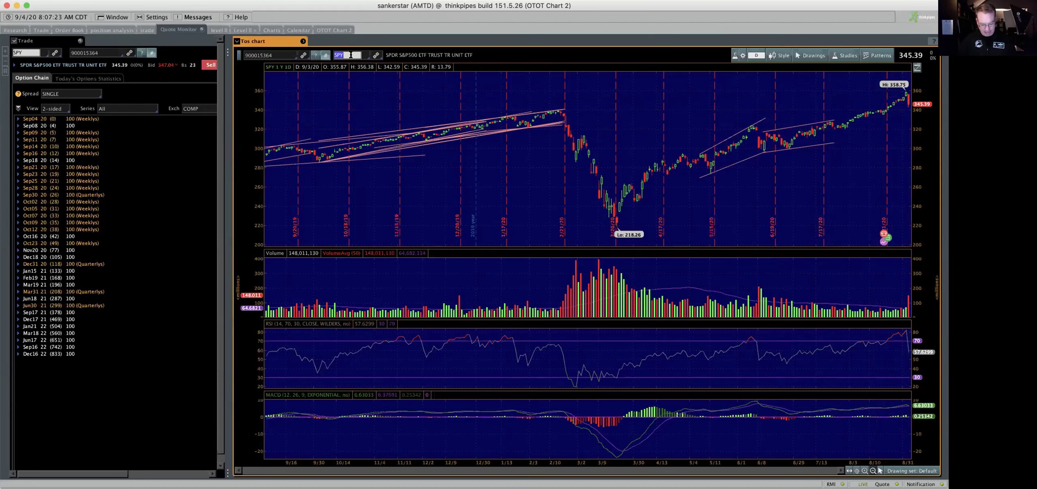
Step: Enter QQQ as the chart symbol to show its 164.93 low and 303.5 high
{"action": "type", "text": "QQQ"}
{"action": "key", "text": "Return"}
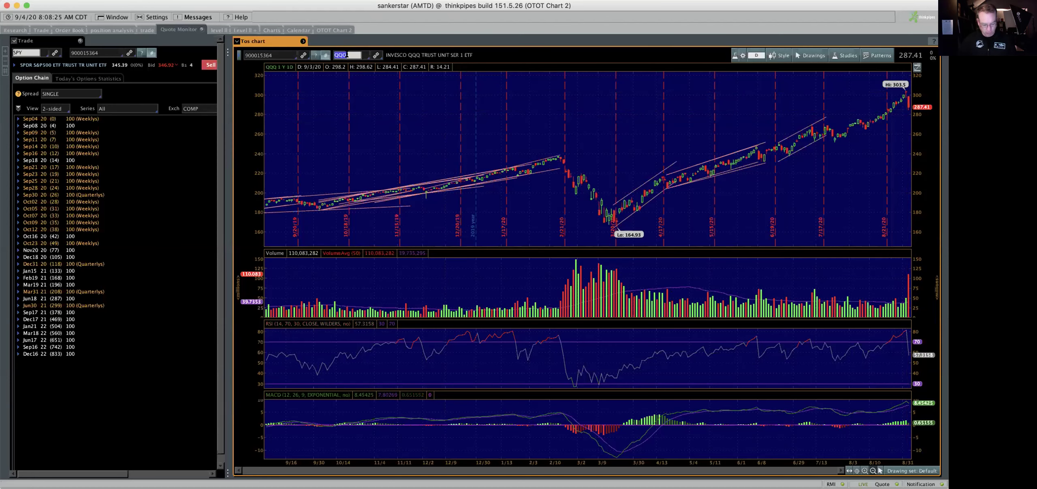
Step: Switch the chart back to SPY and show the Charts layout's 5-day, 15-minute view
{"action": "type", "text": "SPY"}
{"action": "key", "text": "Return"}
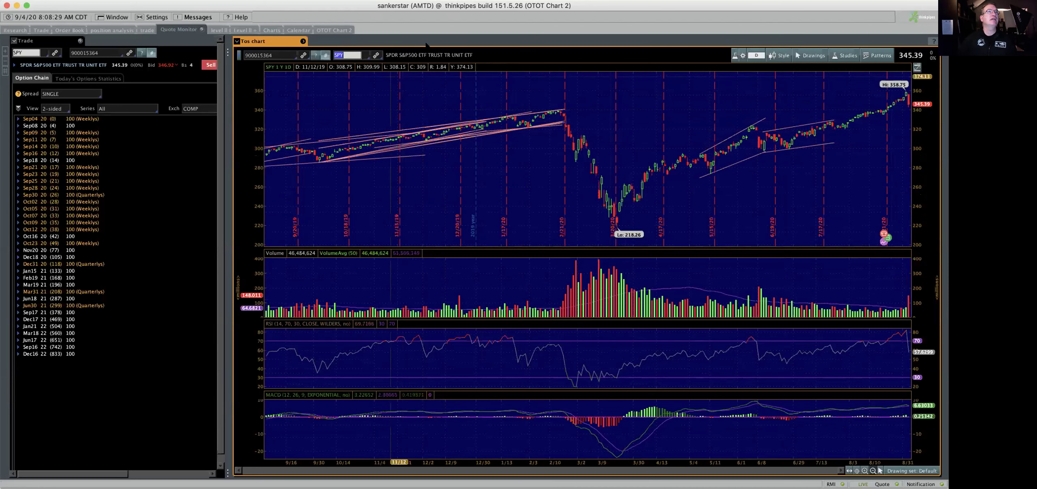
{"action": "left_click", "coordinate": [272, 30]}
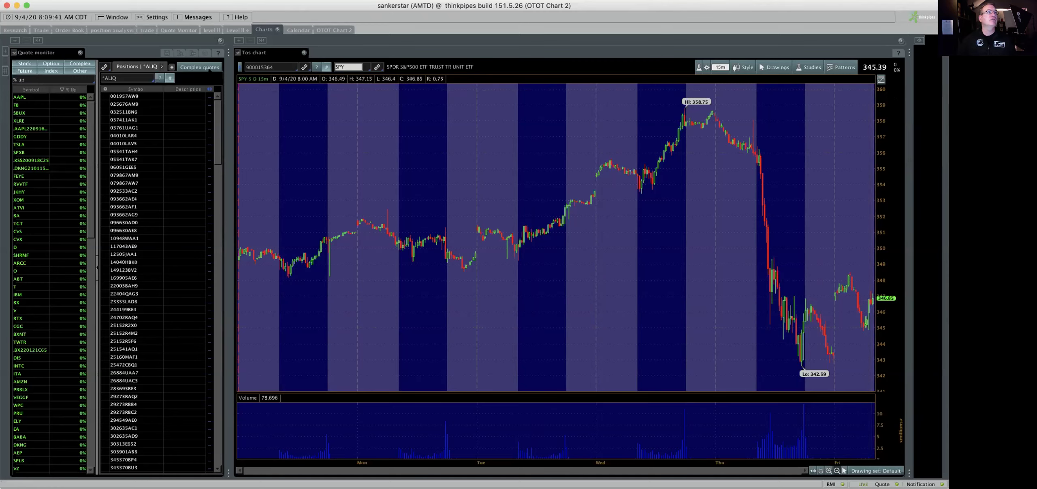
Step: Show the 4 September 2020 calendar of dividend and earnings events
{"action": "left_click", "coordinate": [298, 30]}
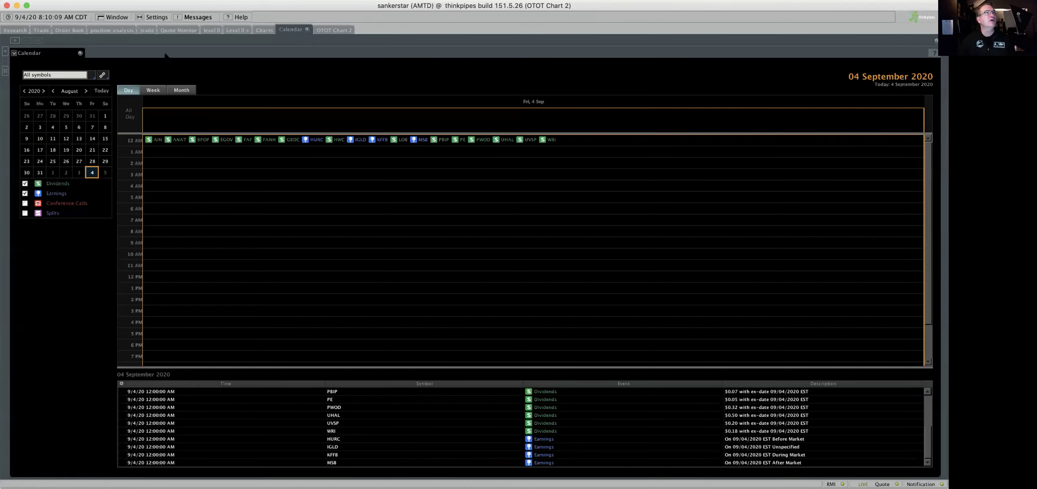
Step: Display the OTOT Chart 2 layout with 1-minute SPY, AAPL, NKLA and TSLA charts
{"action": "left_click", "coordinate": [172, 30]}
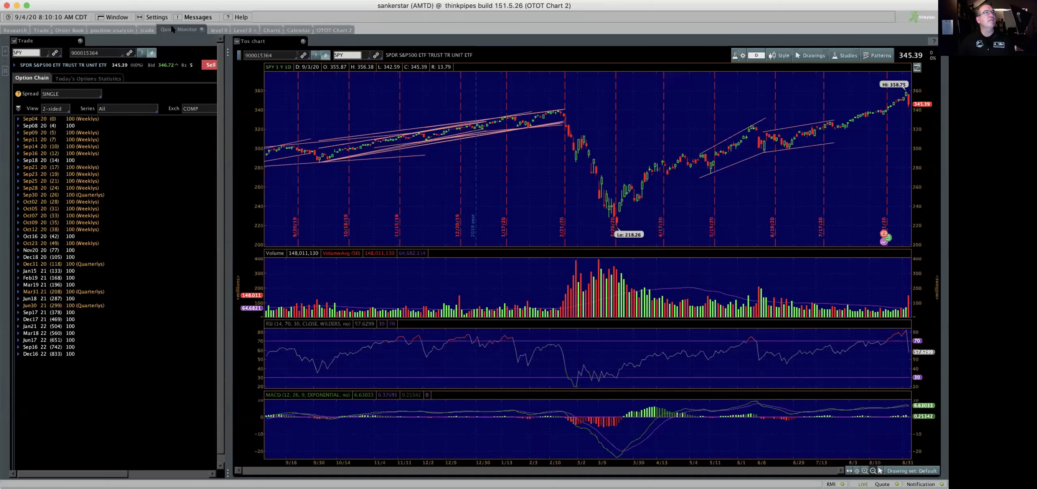
{"action": "left_click", "coordinate": [338, 30]}
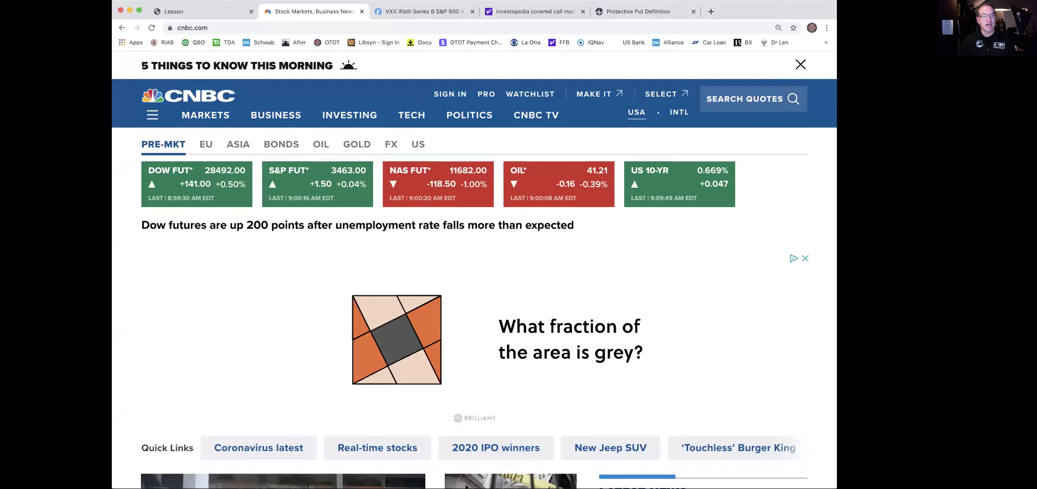
Step: Reload the CNBC homepage to update the pre-market futures board
{"action": "left_click", "coordinate": [151, 28]}
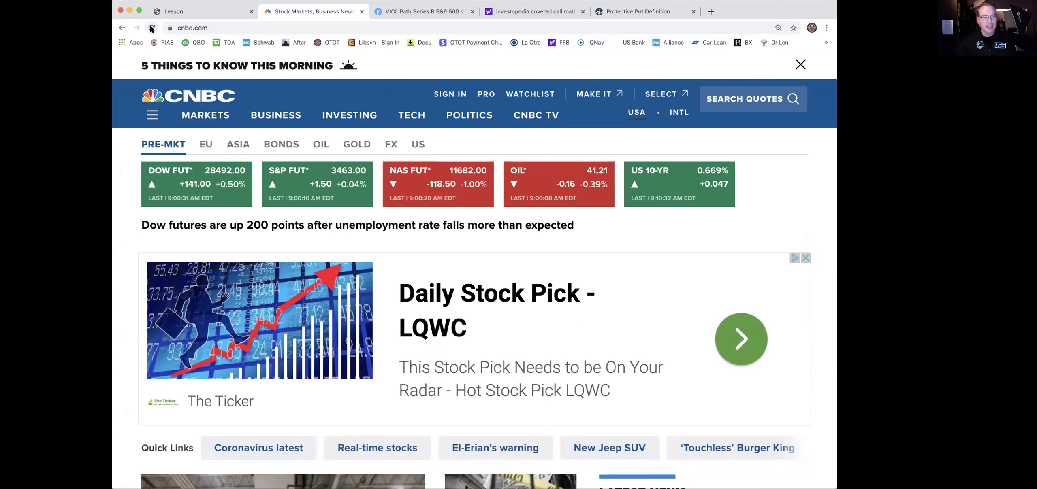
Step: Cycle the CNBC market strip through Europe, Asia, bonds and oil, ending on gold and metals
{"action": "left_click", "coordinate": [207, 144]}
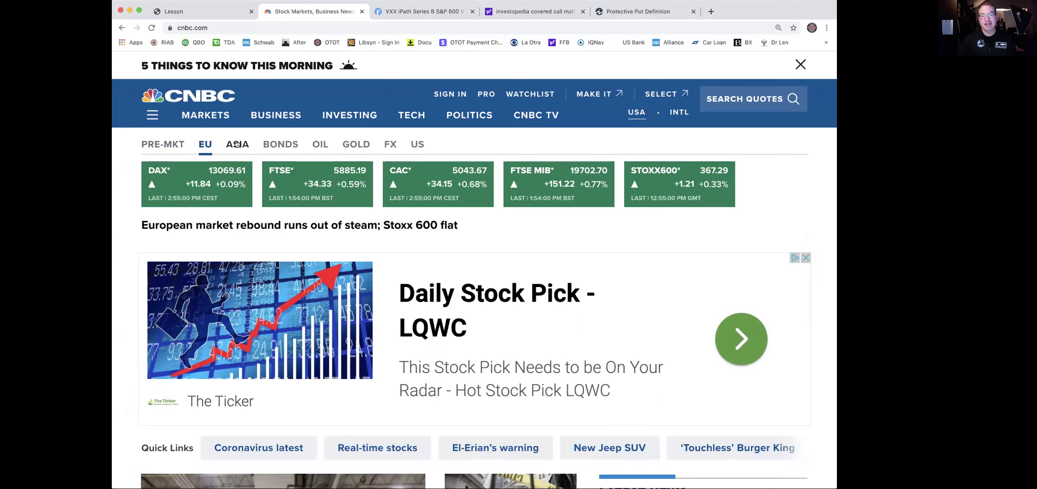
{"action": "left_click", "coordinate": [237, 144]}
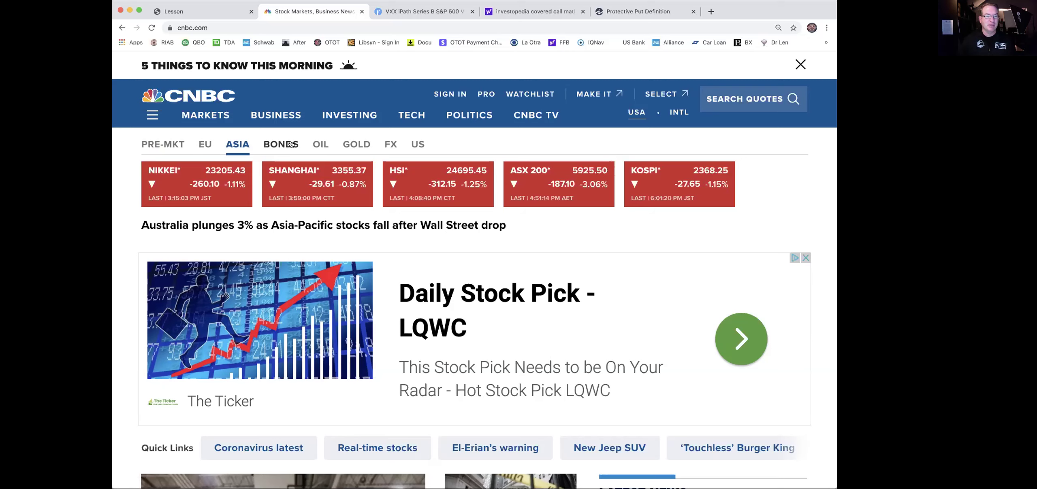
{"action": "left_click", "coordinate": [291, 144]}
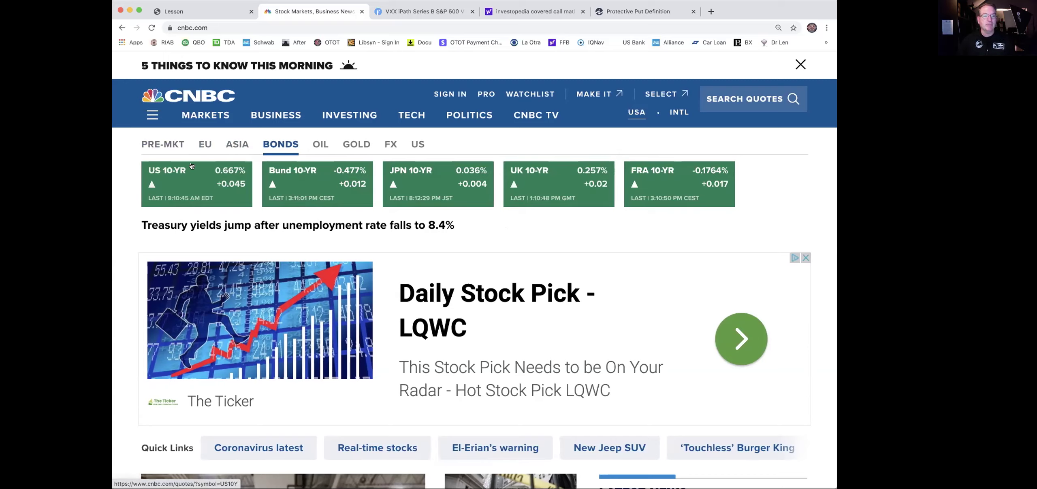
{"action": "left_click", "coordinate": [314, 143]}
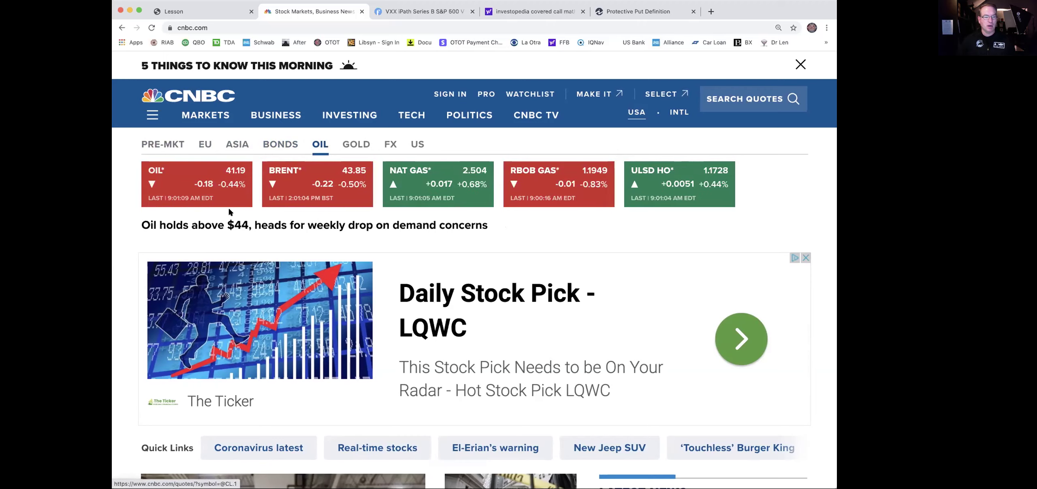
{"action": "left_click", "coordinate": [362, 145]}
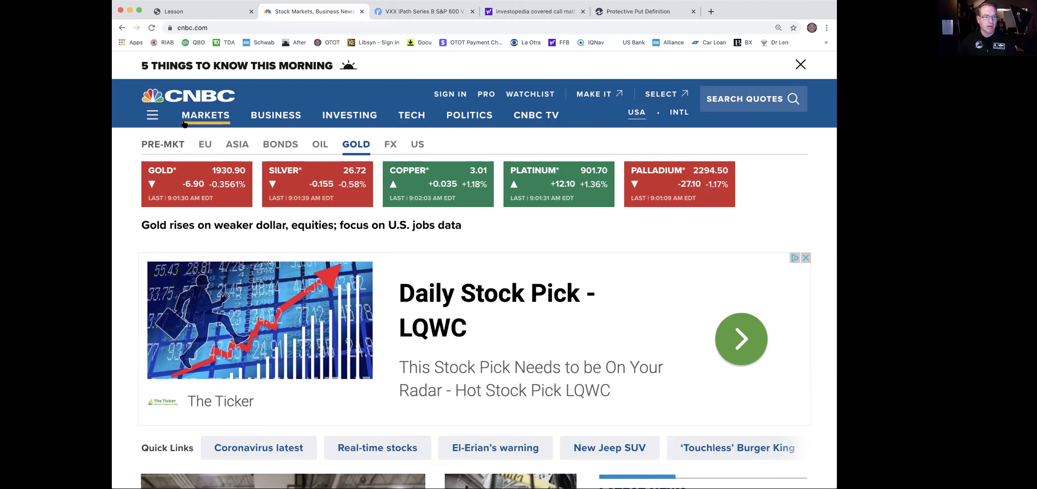
Step: Reload the CNBC homepage via its logo and scroll through the page
{"action": "left_click", "coordinate": [172, 99]}
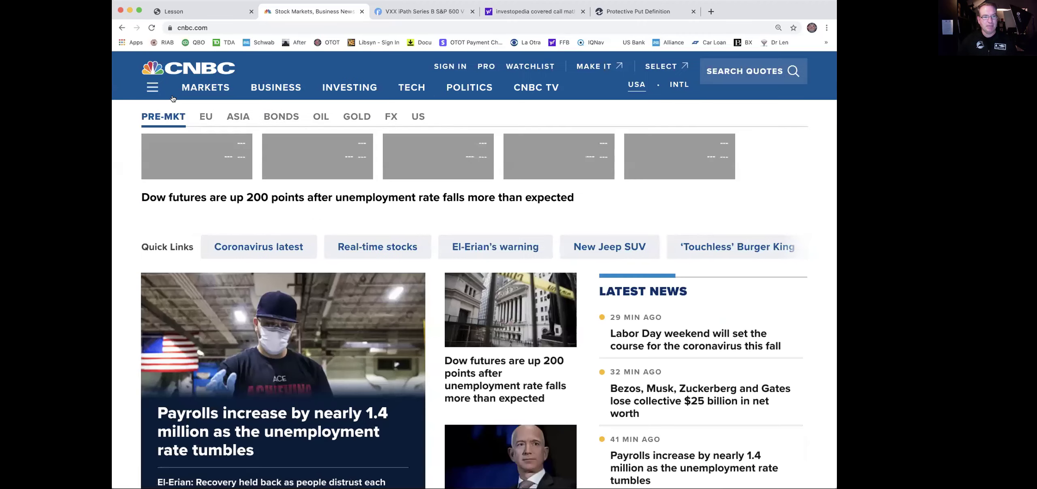
{"action": "scroll", "coordinate": [377, 336], "scroll_direction": "down", "scroll_amount": 3}
{"action": "scroll", "coordinate": [377, 335], "scroll_direction": "down", "scroll_amount": 1}
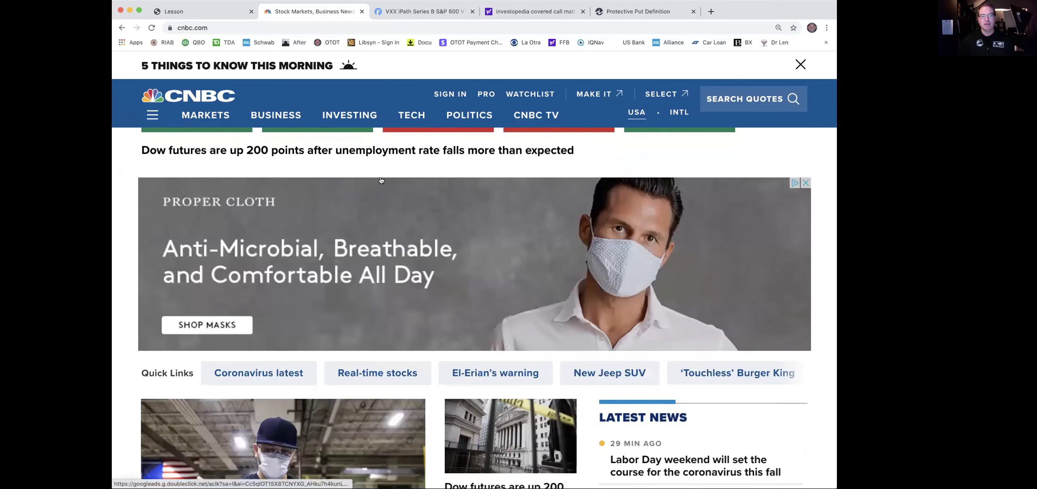
{"action": "scroll", "coordinate": [390, 323], "scroll_direction": "down", "scroll_amount": 5}
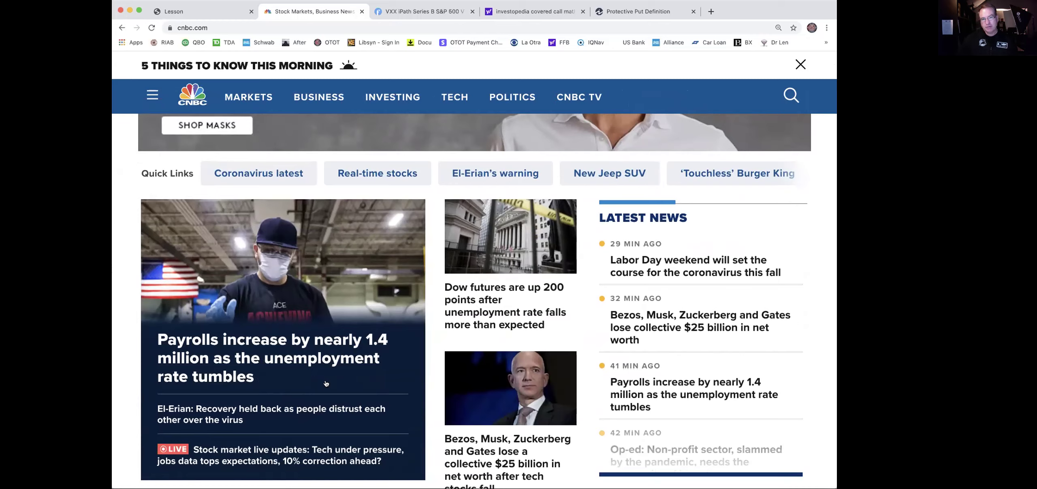
{"action": "scroll", "coordinate": [326, 383], "scroll_direction": "up", "scroll_amount": 5}
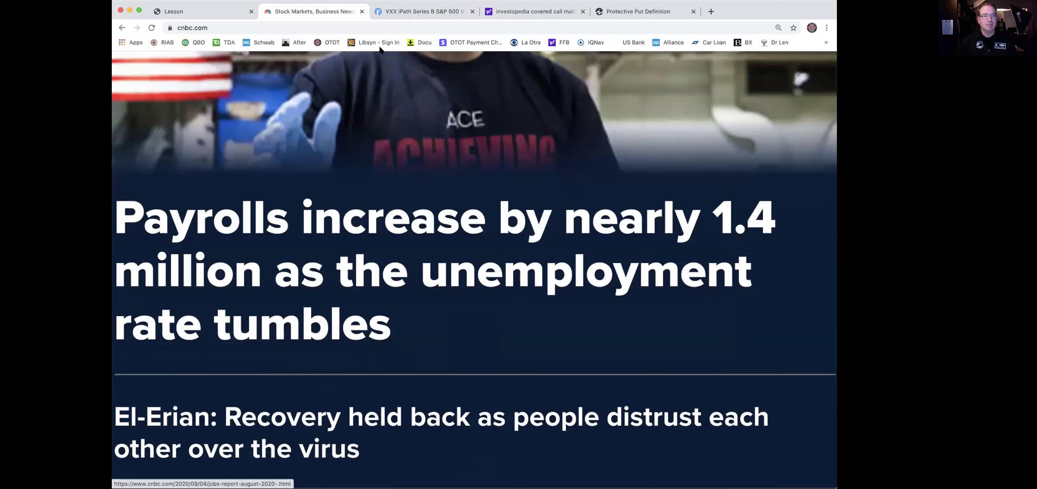
Step: Load cnbc in a new browser tab and close the original CNBC tab
{"action": "left_click", "coordinate": [706, 11]}
{"action": "type", "text": "cnbc"}
{"action": "key", "text": "Return"}
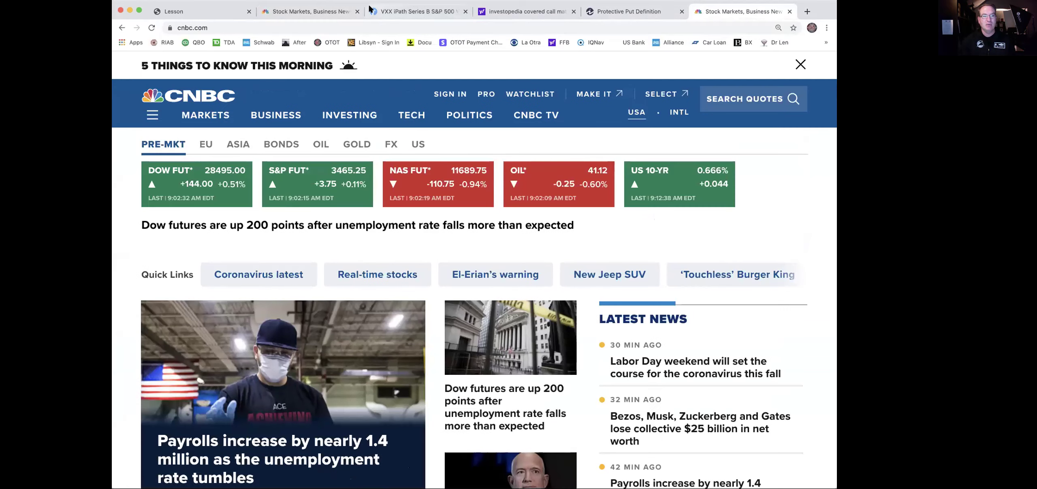
{"action": "left_click", "coordinate": [357, 11]}
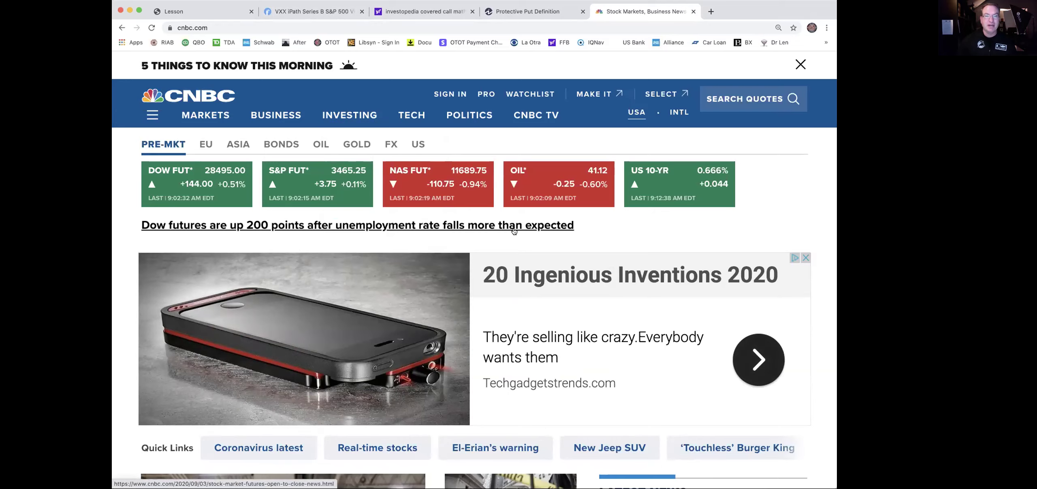
{"action": "scroll", "coordinate": [521, 243], "scroll_direction": "down", "scroll_amount": 5}
{"action": "scroll", "coordinate": [519, 243], "scroll_direction": "down", "scroll_amount": 4}
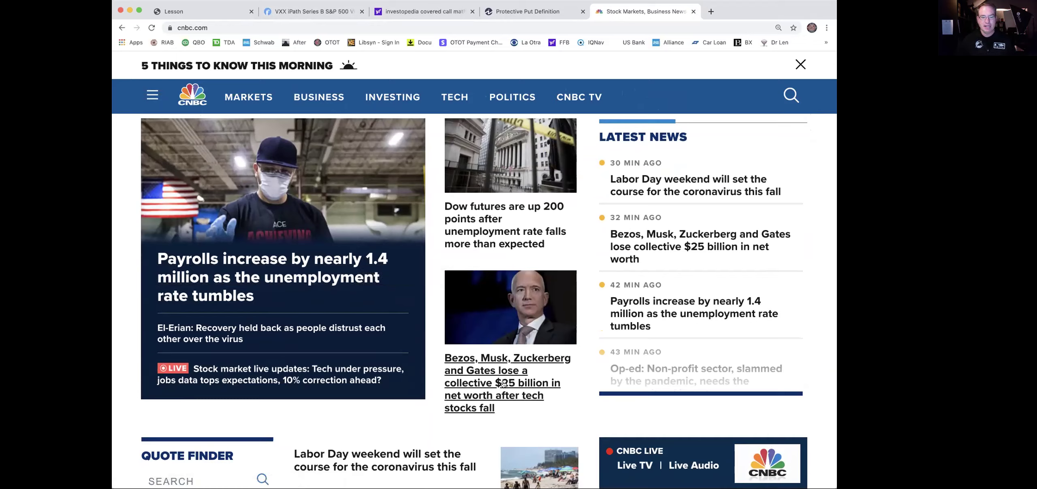
{"action": "scroll", "coordinate": [489, 379], "scroll_direction": "down", "scroll_amount": 3}
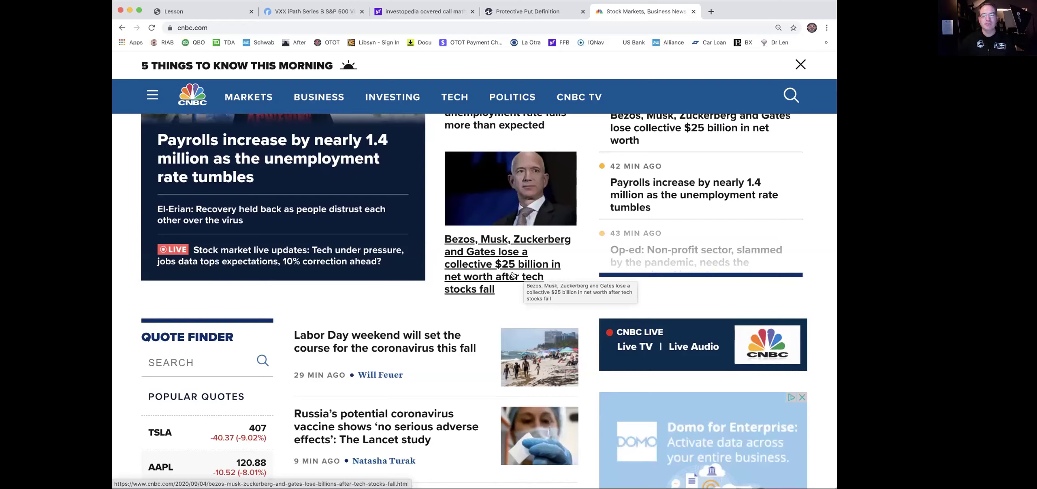
{"action": "scroll", "coordinate": [517, 265], "scroll_direction": "up", "scroll_amount": 3}
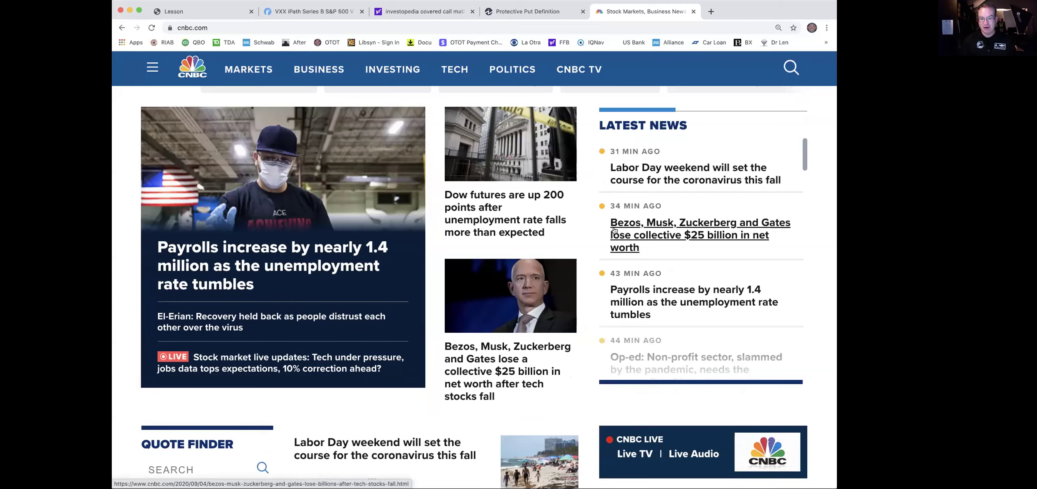
{"action": "scroll", "coordinate": [613, 230], "scroll_direction": "down", "scroll_amount": 5}
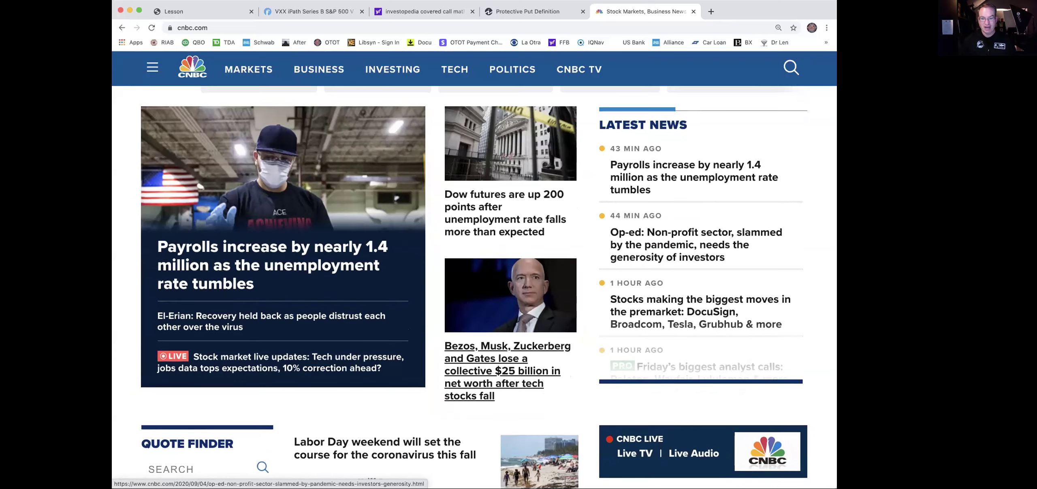
{"action": "scroll", "coordinate": [483, 264], "scroll_direction": "down", "scroll_amount": 5}
{"action": "scroll", "coordinate": [483, 263], "scroll_direction": "down", "scroll_amount": 3}
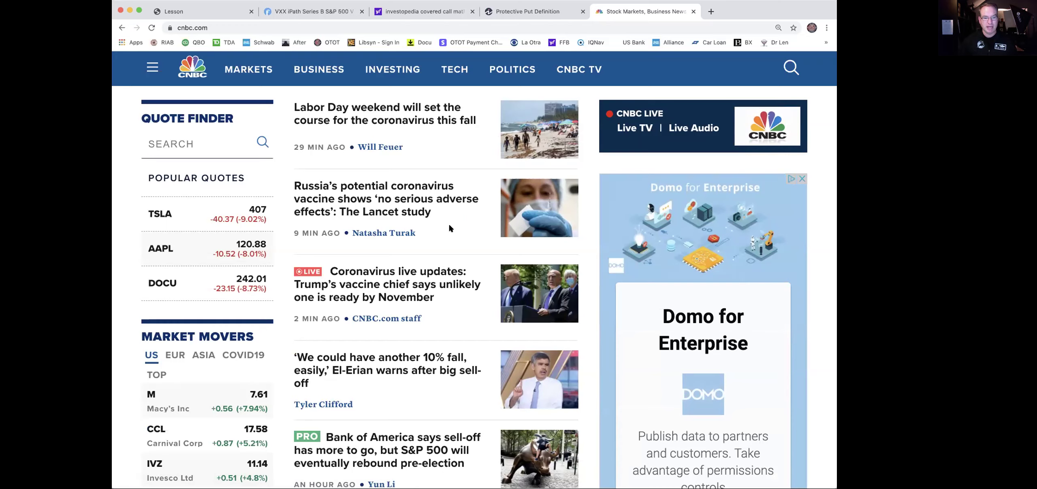
Step: Scroll down through the latest CNBC market headlines
{"action": "scroll", "coordinate": [449, 226], "scroll_direction": "down", "scroll_amount": 3}
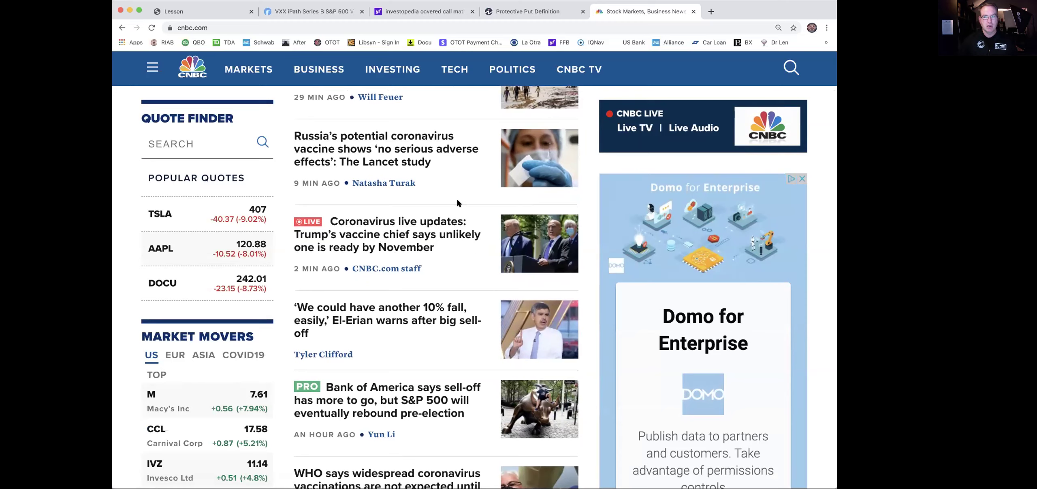
{"action": "scroll", "coordinate": [457, 200], "scroll_direction": "down", "scroll_amount": 5}
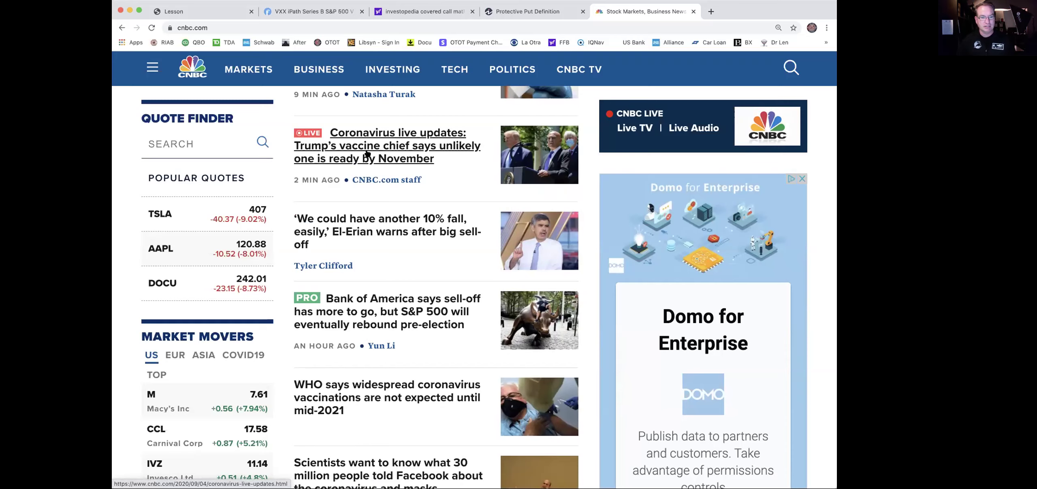
{"action": "scroll", "coordinate": [389, 232], "scroll_direction": "down", "scroll_amount": 2}
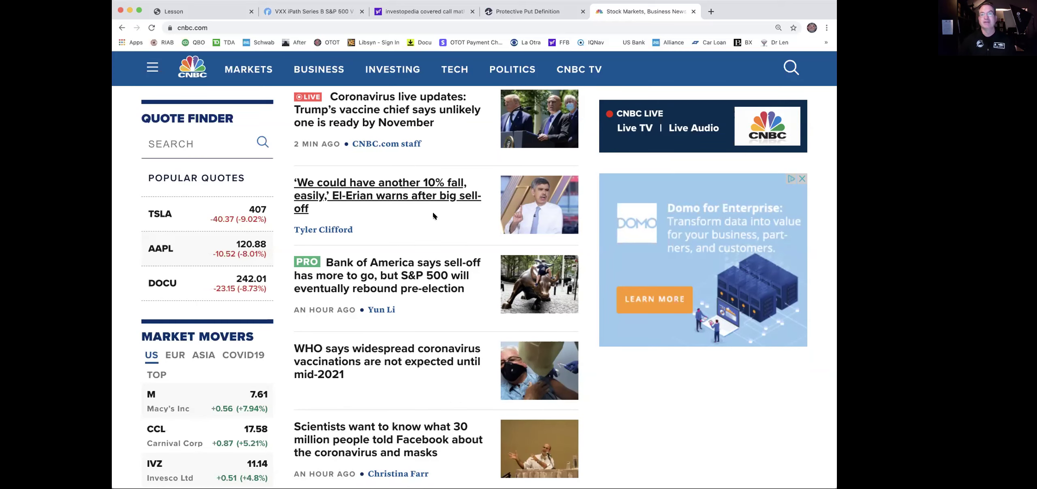
{"action": "scroll", "coordinate": [432, 221], "scroll_direction": "down", "scroll_amount": 4}
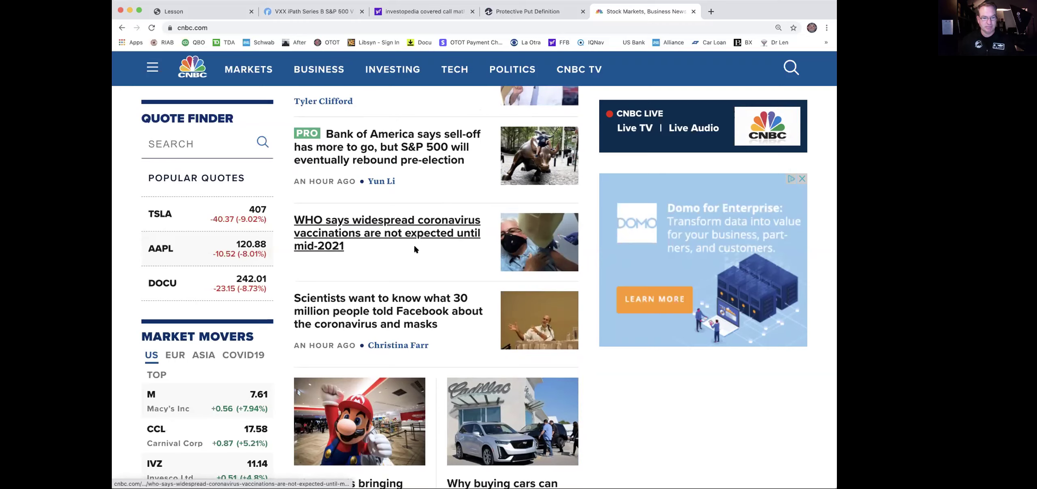
{"action": "scroll", "coordinate": [414, 249], "scroll_direction": "down", "scroll_amount": 8}
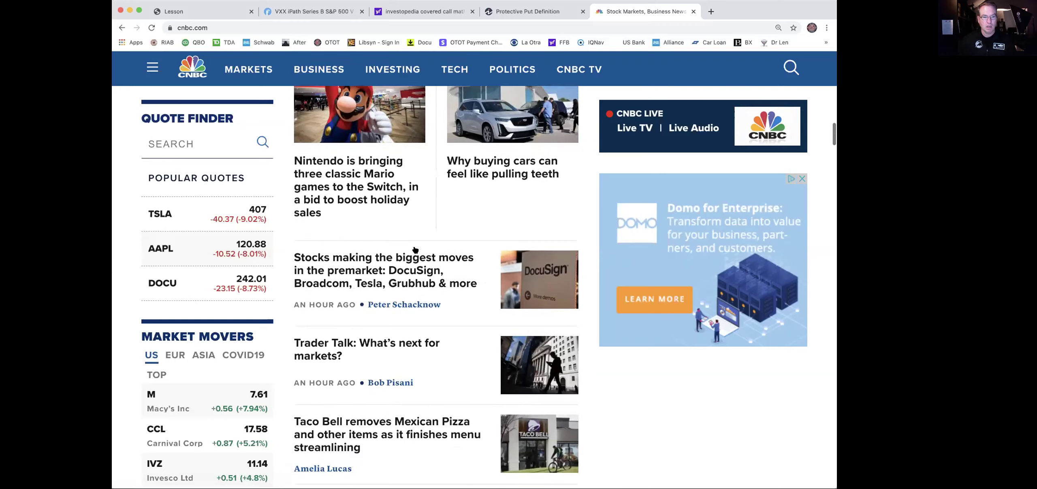
{"action": "scroll", "coordinate": [414, 248], "scroll_direction": "down", "scroll_amount": 1}
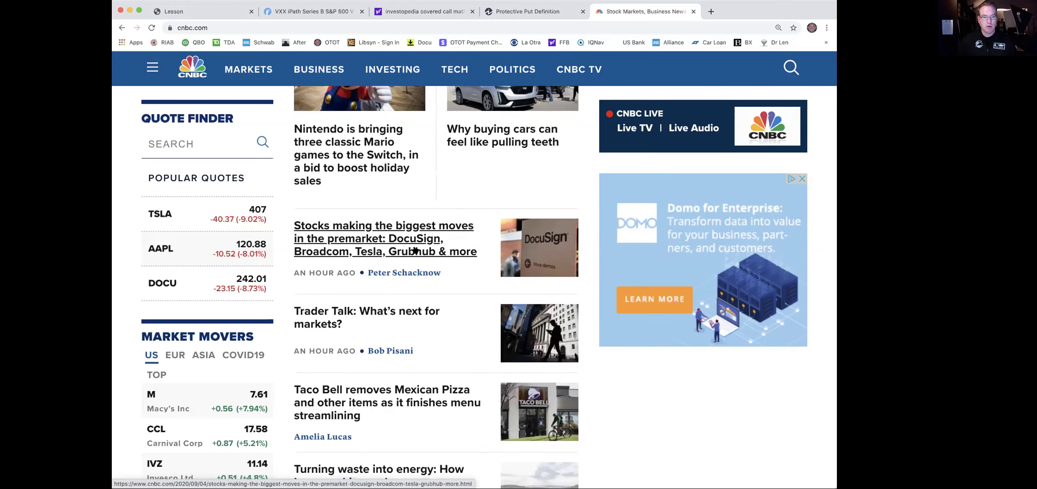
{"action": "scroll", "coordinate": [414, 248], "scroll_direction": "down", "scroll_amount": 2}
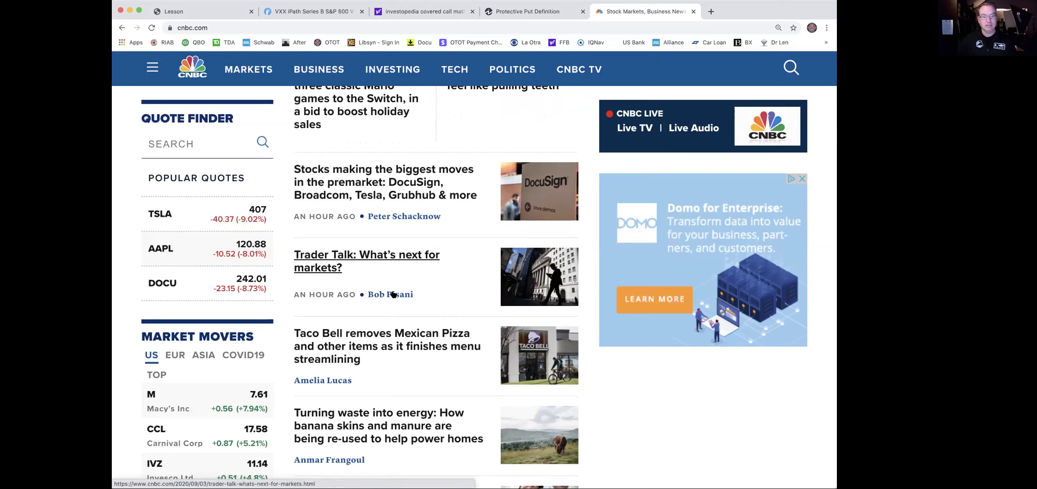
{"action": "scroll", "coordinate": [388, 287], "scroll_direction": "down", "scroll_amount": 3}
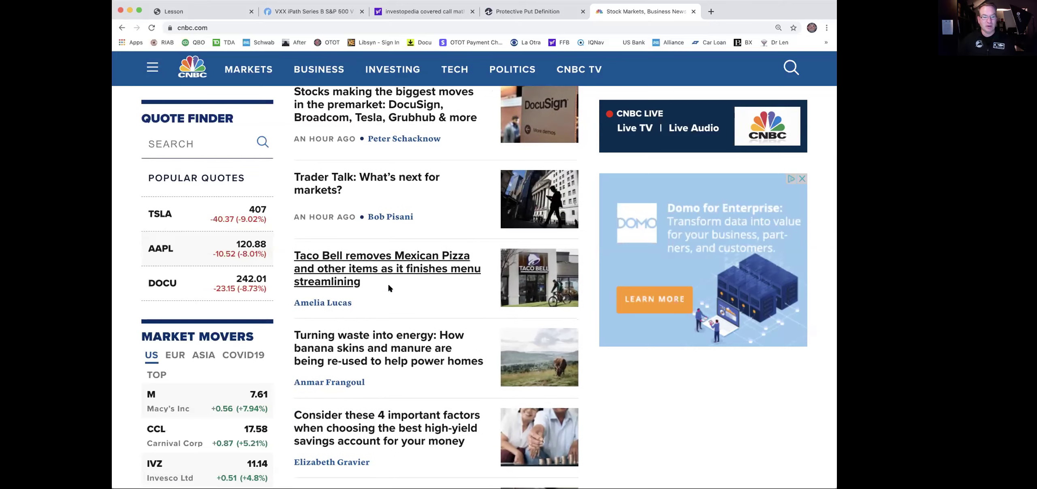
{"action": "scroll", "coordinate": [387, 287], "scroll_direction": "down", "scroll_amount": 5}
{"action": "scroll", "coordinate": [387, 287], "scroll_direction": "down", "scroll_amount": 5}
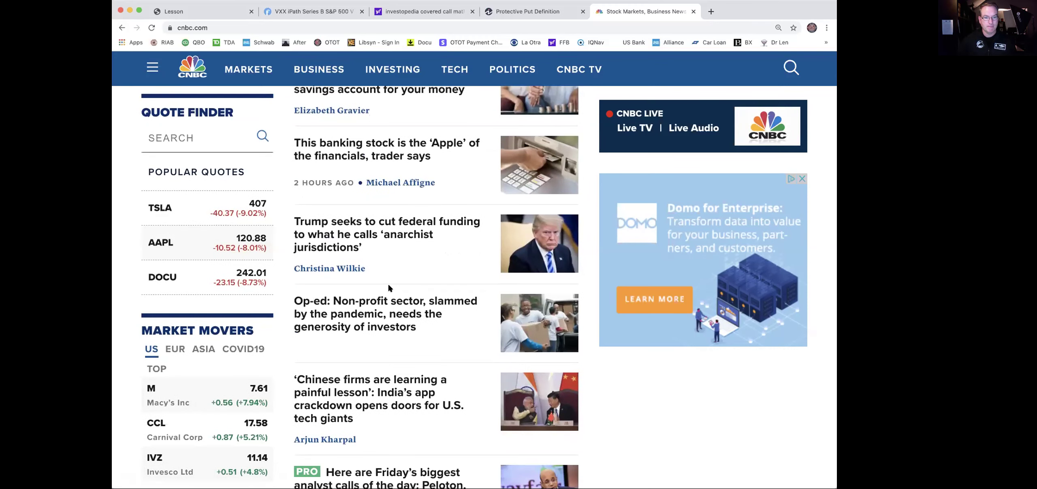
{"action": "scroll", "coordinate": [388, 286], "scroll_direction": "down", "scroll_amount": 2}
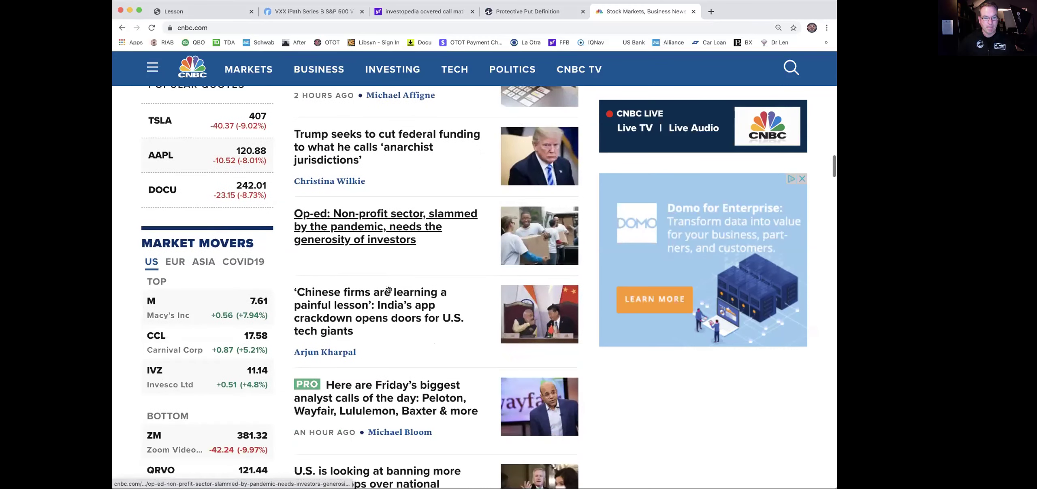
Step: Go to the Finviz VXX quote page, showing a 31.71 close, up 13.49%
{"action": "scroll", "coordinate": [401, 222], "scroll_direction": "up", "scroll_amount": 2}
{"action": "scroll", "coordinate": [408, 213], "scroll_direction": "up", "scroll_amount": 10}
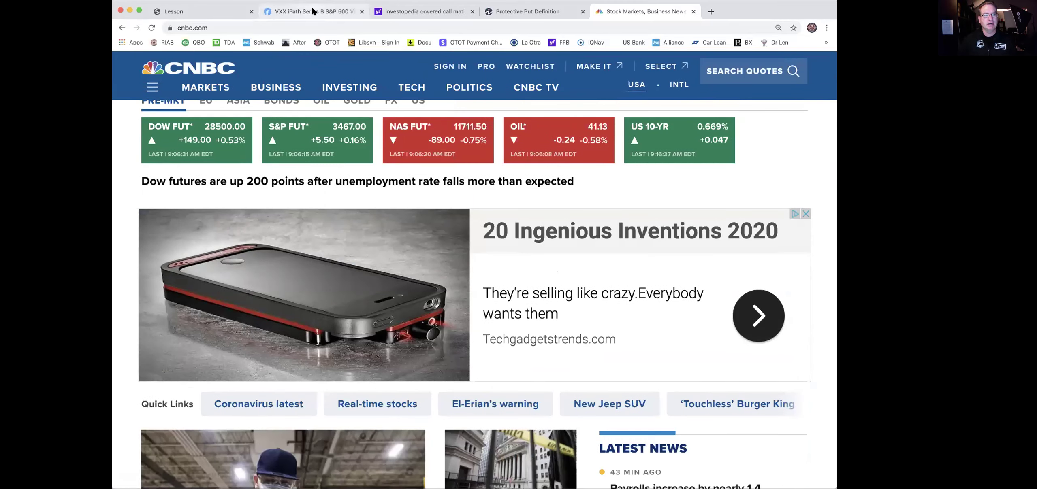
{"action": "left_click", "coordinate": [315, 12]}
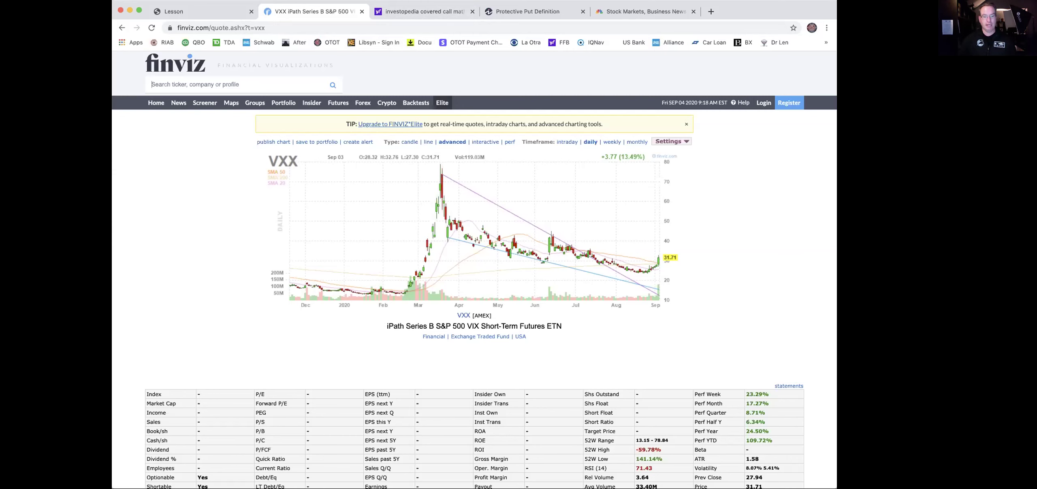
{"action": "scroll", "coordinate": [256, 241], "scroll_direction": "down", "scroll_amount": 5}
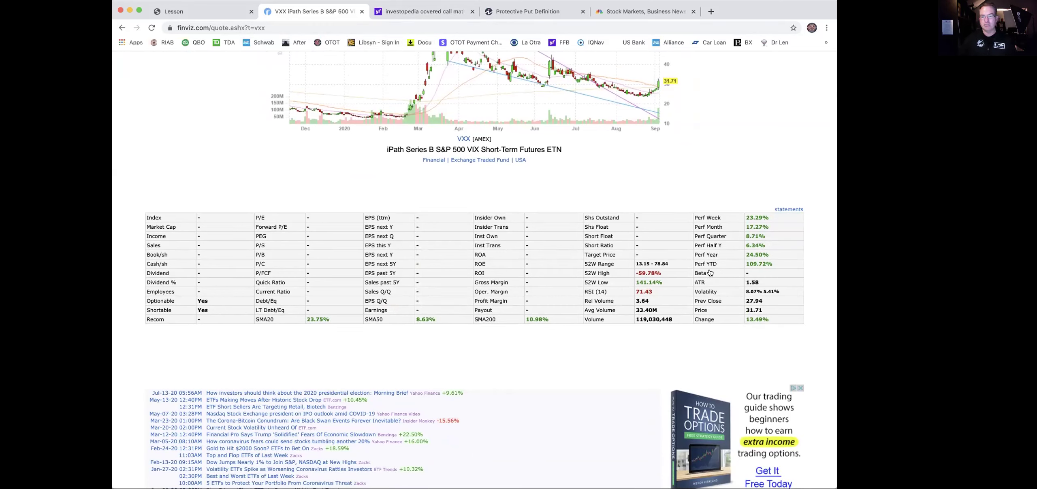
{"action": "scroll", "coordinate": [445, 136], "scroll_direction": "up", "scroll_amount": 2}
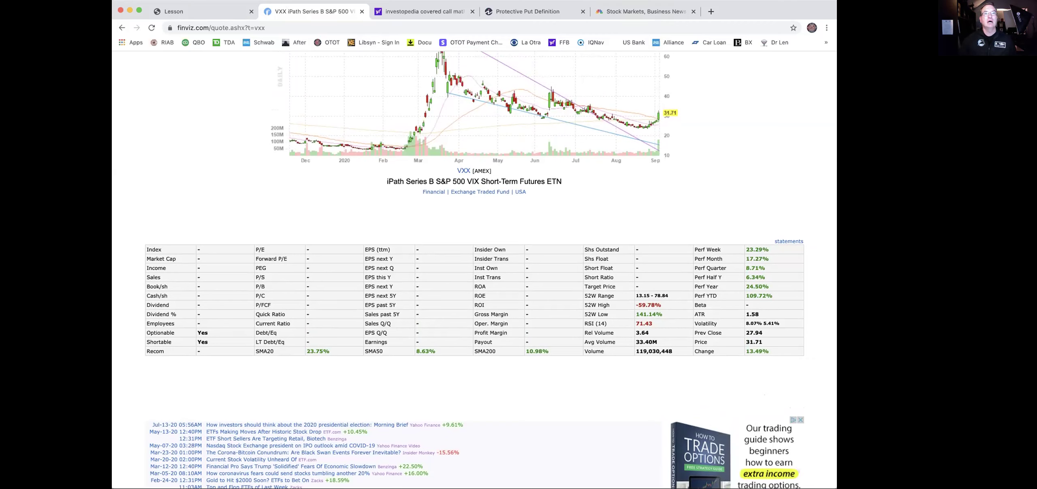
Step: Switch from Chrome to the four-chart window with 1-minute SPY, AAPL, NKLA and TSLA
{"action": "key", "text": "super+Tab"}
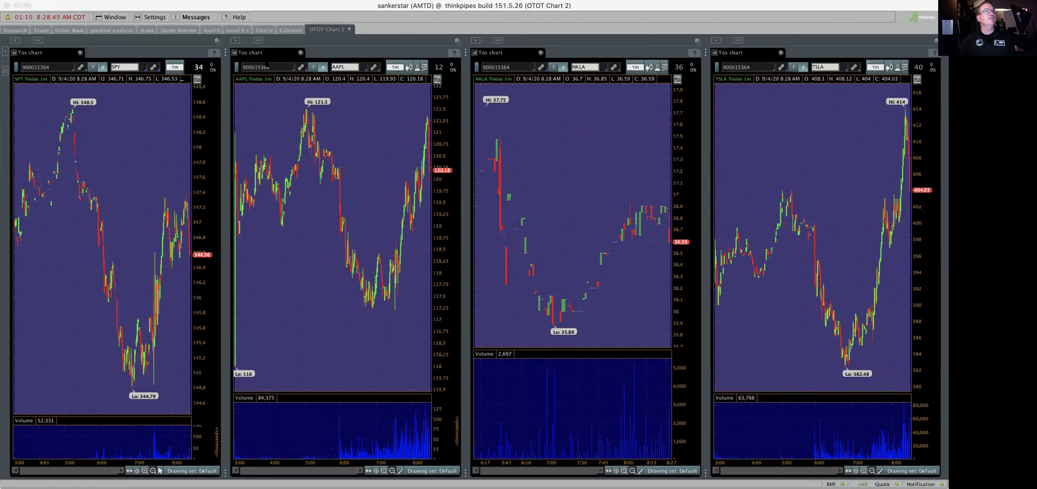
Step: Load PLUG, TSLA and W into charts two, three and four
{"action": "left_click", "coordinate": [355, 83]}
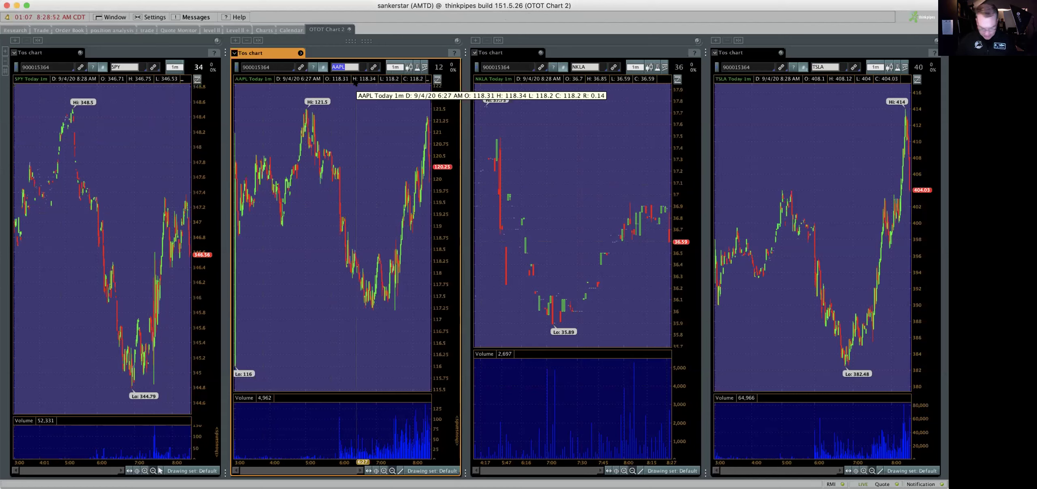
{"action": "type", "text": "G"}
{"action": "key", "text": "Return"}
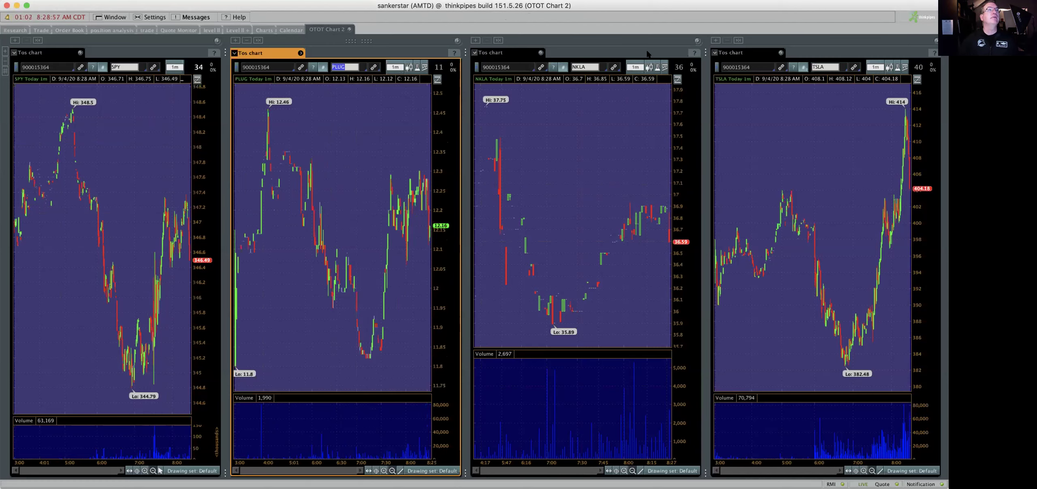
{"action": "left_click", "coordinate": [582, 66]}
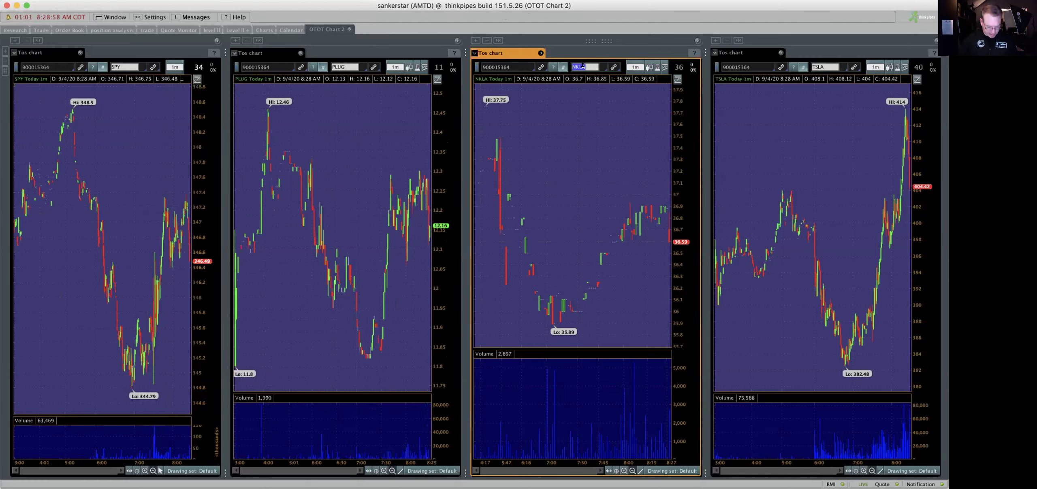
{"action": "type", "text": "TSLA"}
{"action": "key", "text": "Return"}
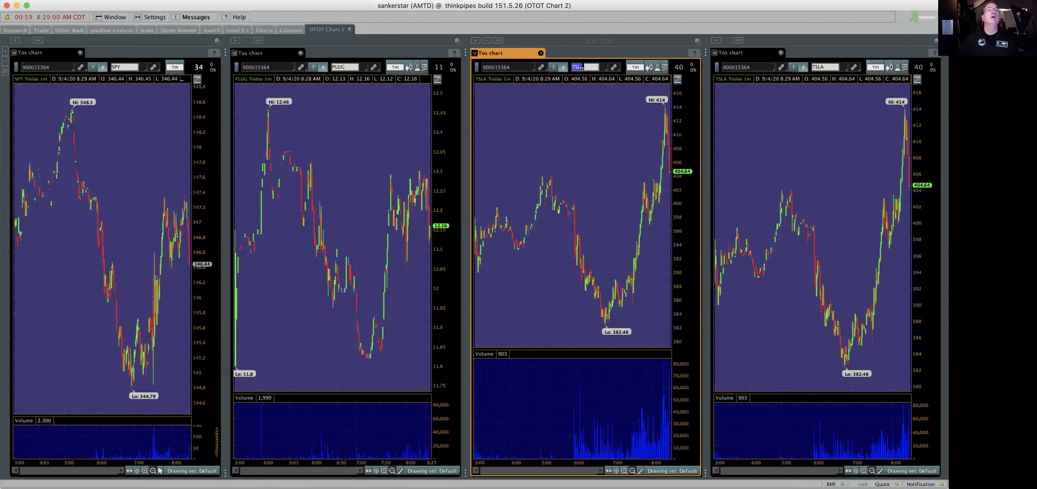
{"action": "left_click", "coordinate": [836, 66]}
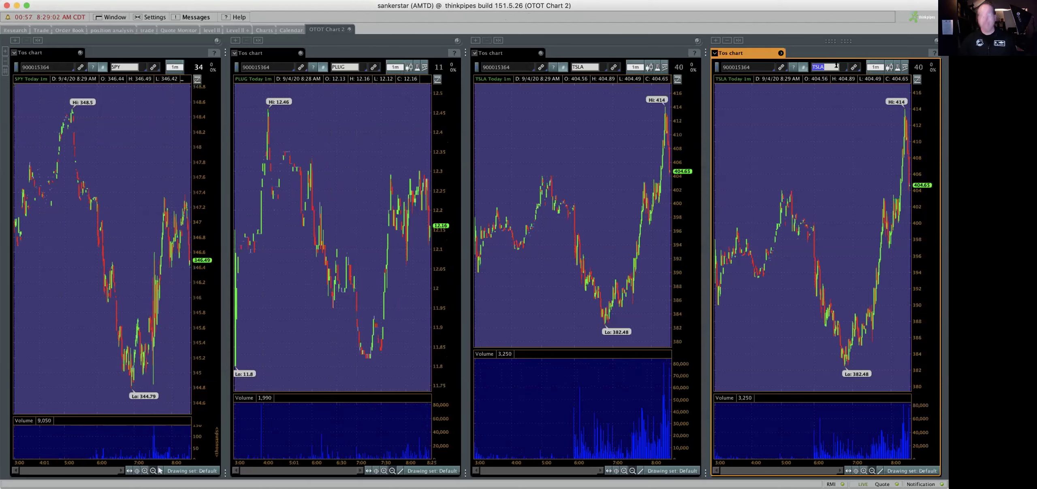
{"action": "type", "text": "W"}
{"action": "key", "text": "Return"}
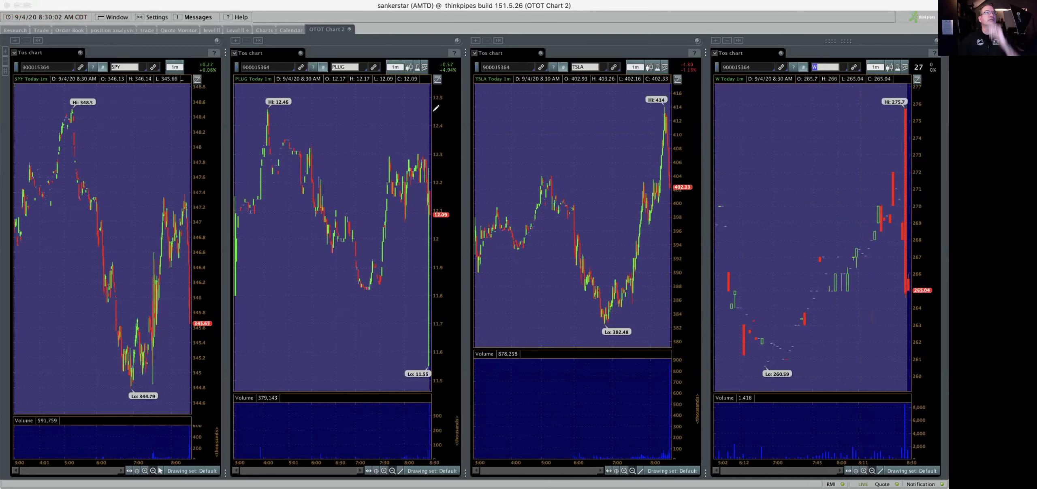
Step: Zoom the PLUG, TSLA, W and SPY charts, ending with W at 8:21–8:30 and SPY at 8:10–8:30
{"action": "left_click_drag", "start_coordinate": [430, 106], "coordinate": [400, 115]}
{"action": "left_click_drag", "start_coordinate": [671, 130], "coordinate": [642, 129]}
{"action": "left_click_drag", "start_coordinate": [848, 159], "coordinate": [926, 159]}
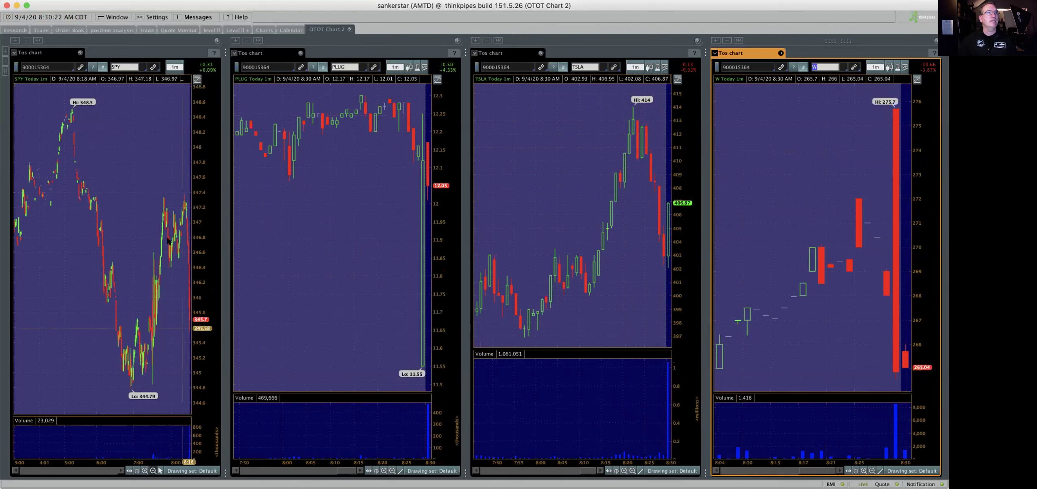
{"action": "left_click_drag", "start_coordinate": [154, 182], "coordinate": [196, 187]}
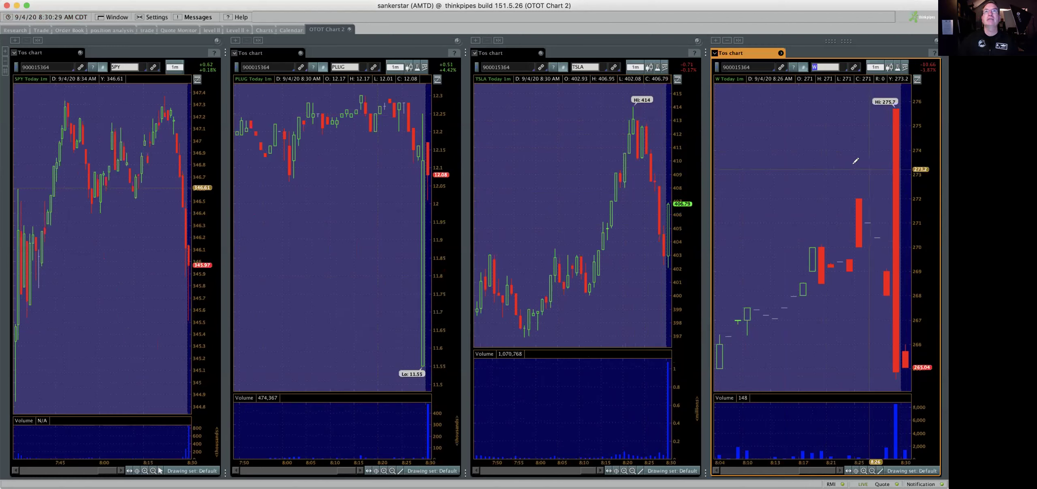
{"action": "left_click_drag", "start_coordinate": [847, 162], "coordinate": [909, 165]}
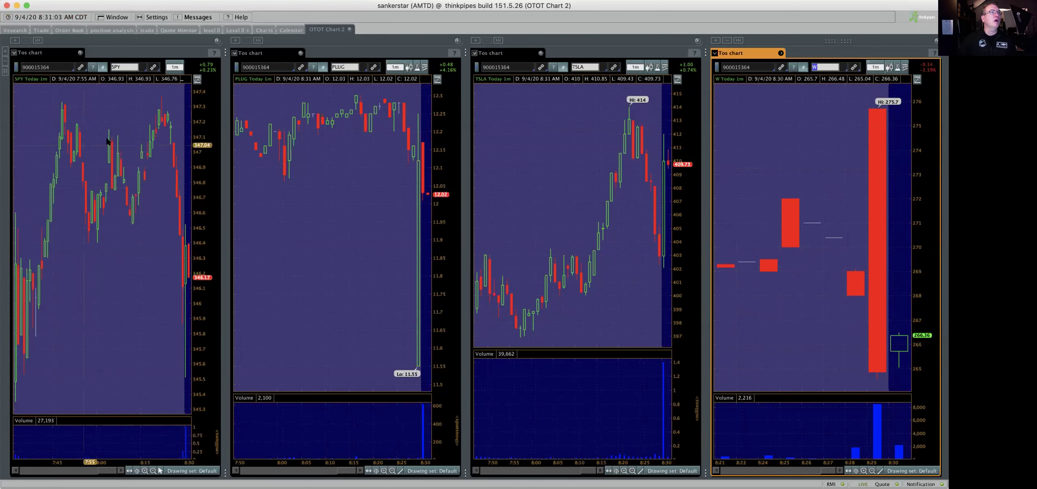
{"action": "left_click_drag", "start_coordinate": [125, 110], "coordinate": [207, 127]}
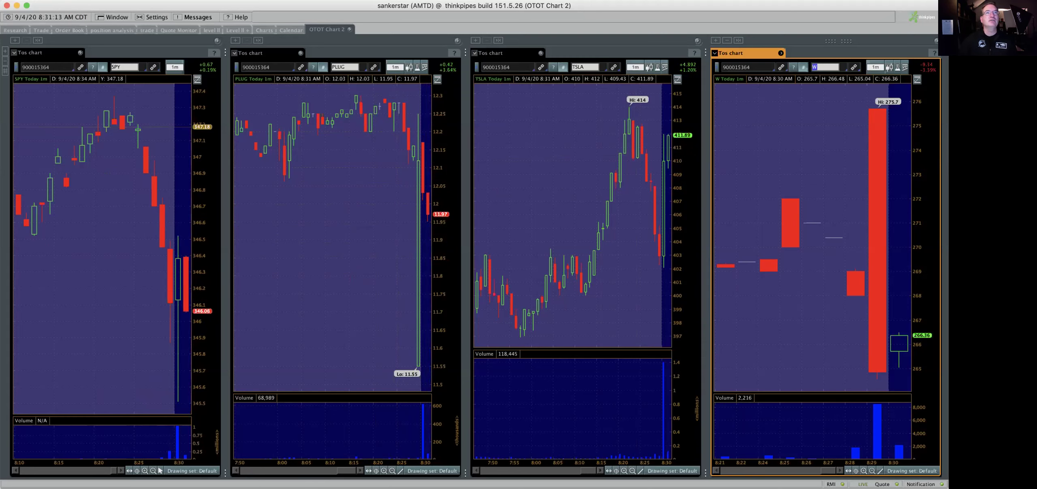
Step: Load RICK into the third chart and autozoom it, then switch that chart to DOCU
{"action": "left_click", "coordinate": [581, 67]}
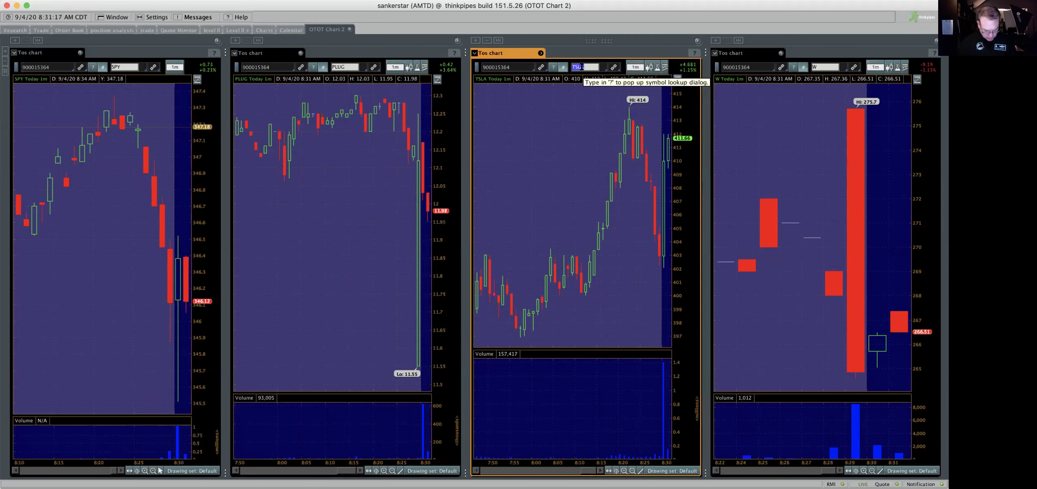
{"action": "type", "text": "RICK"}
{"action": "key", "text": "Return"}
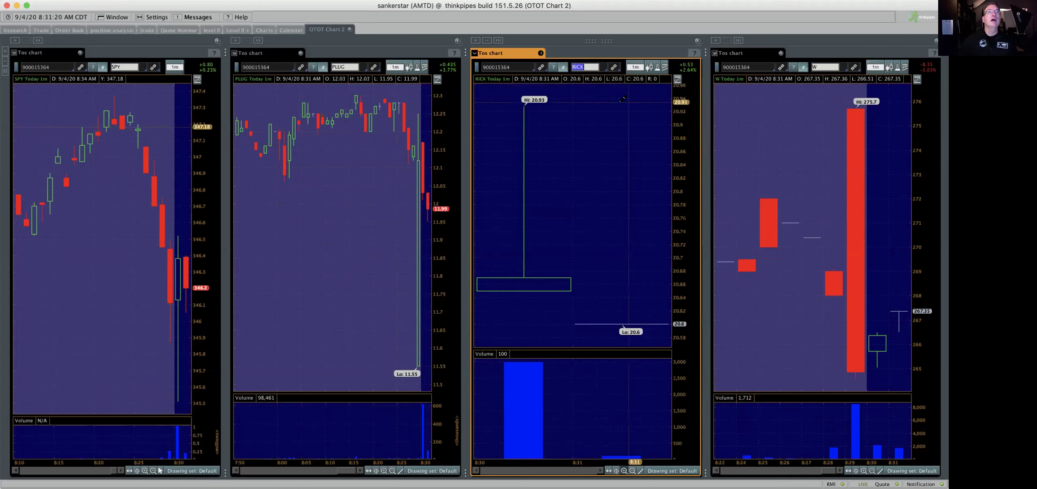
{"action": "right_click", "coordinate": [622, 106]}
{"action": "left_click", "coordinate": [646, 111]}
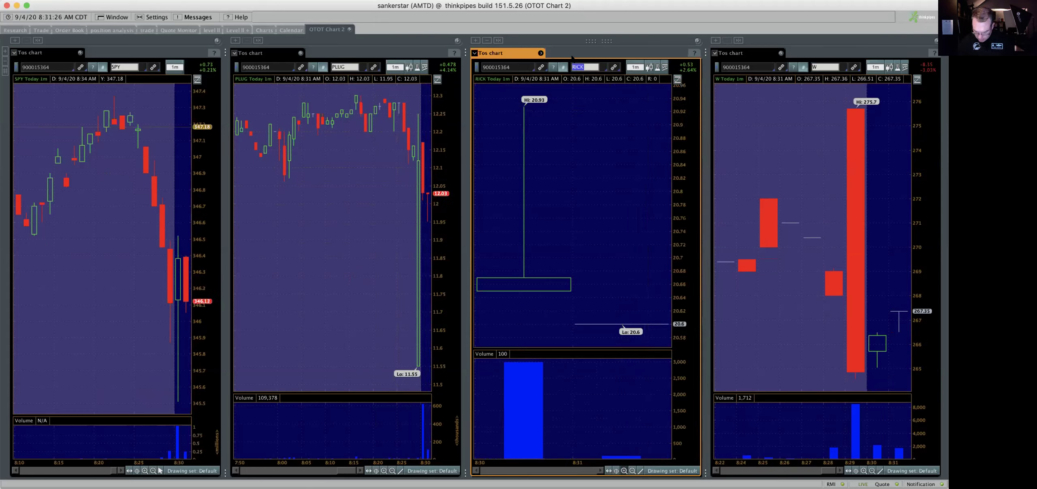
{"action": "type", "text": "OCU"}
{"action": "key", "text": "Return"}
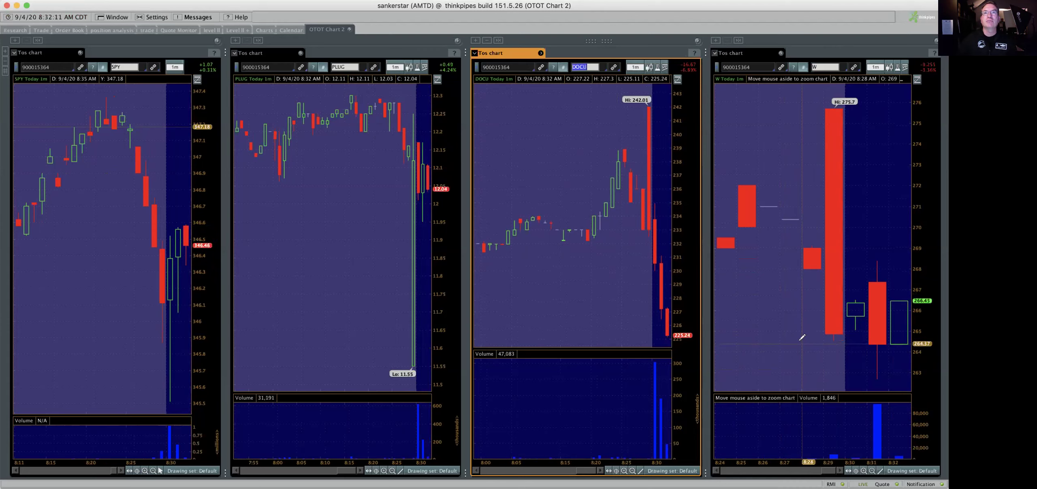
Step: Draw a line near the W chart's bottom and a horizontal line across the 8:26–8:27 bars
{"action": "left_click", "coordinate": [800, 340]}
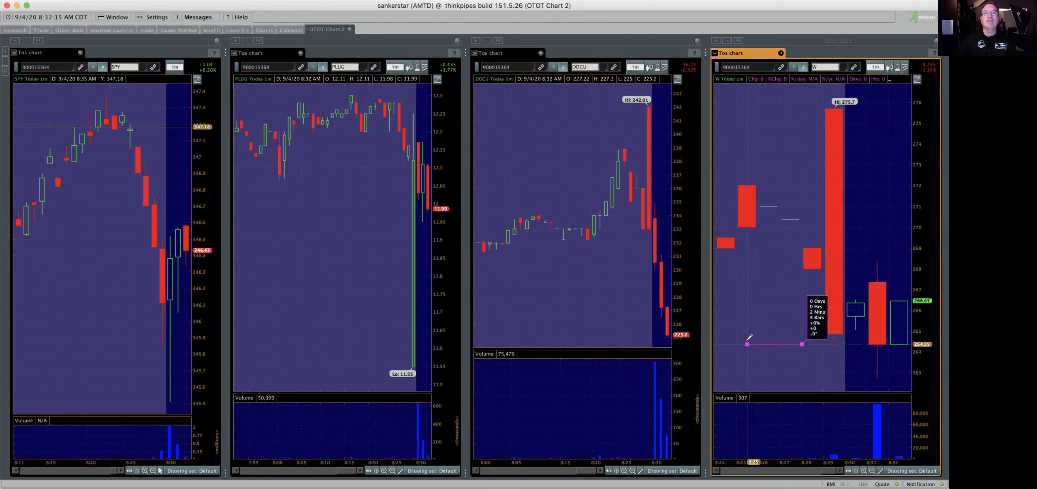
{"action": "left_click", "coordinate": [748, 343]}
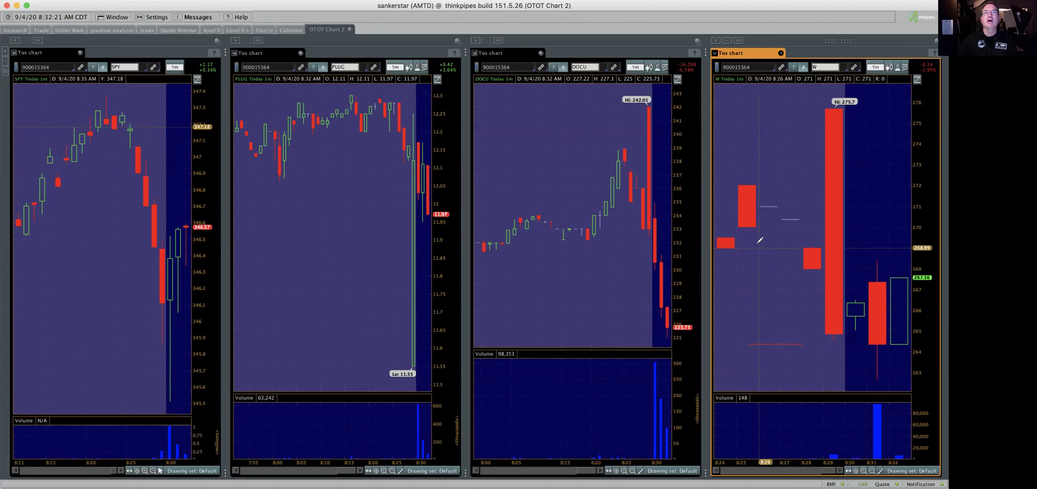
{"action": "left_click", "coordinate": [759, 241]}
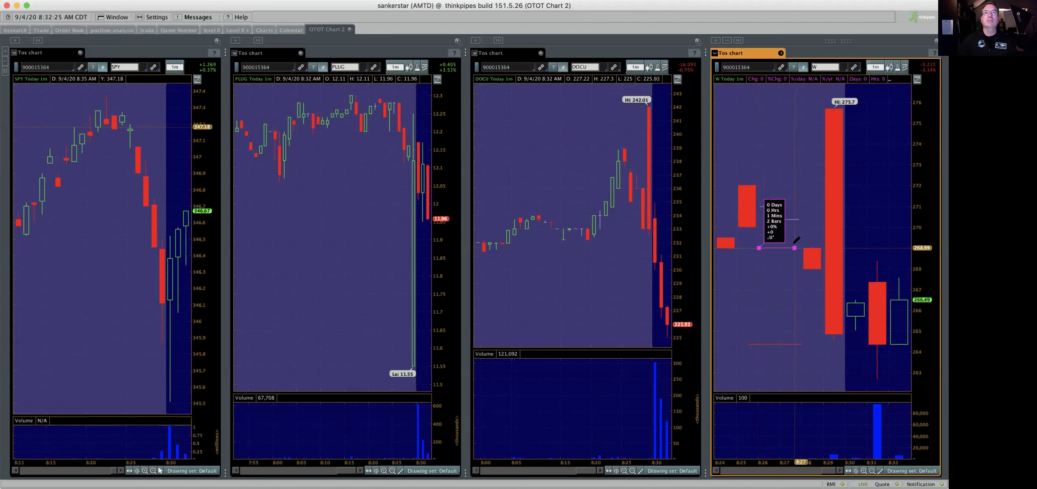
{"action": "left_click", "coordinate": [793, 243]}
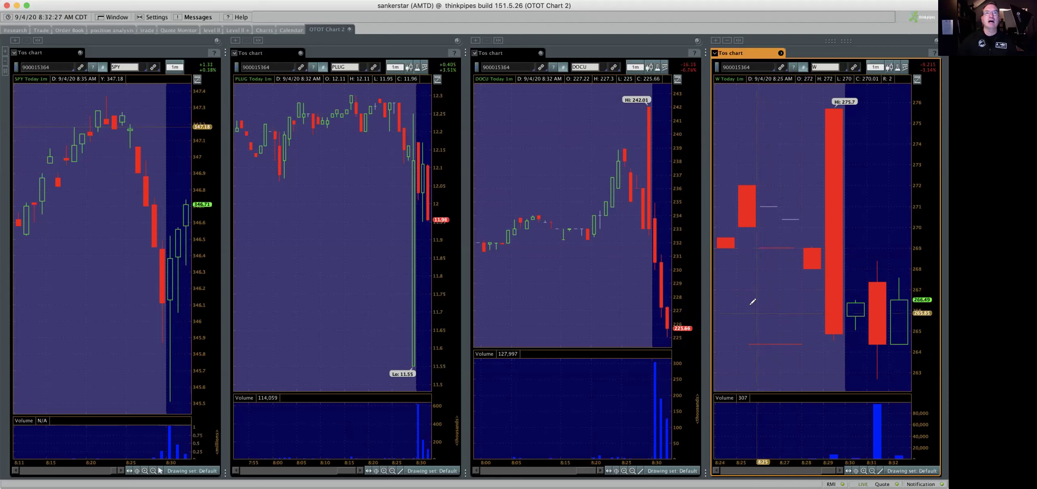
Step: Draw a vertical line with an arrowhead at its bottom on the W chart
{"action": "left_click", "coordinate": [739, 296]}
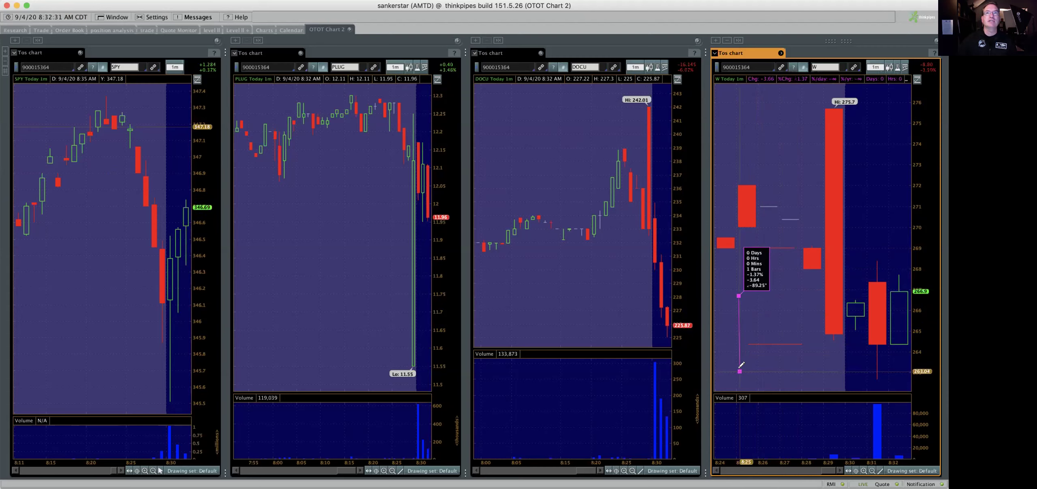
{"action": "left_click", "coordinate": [739, 369]}
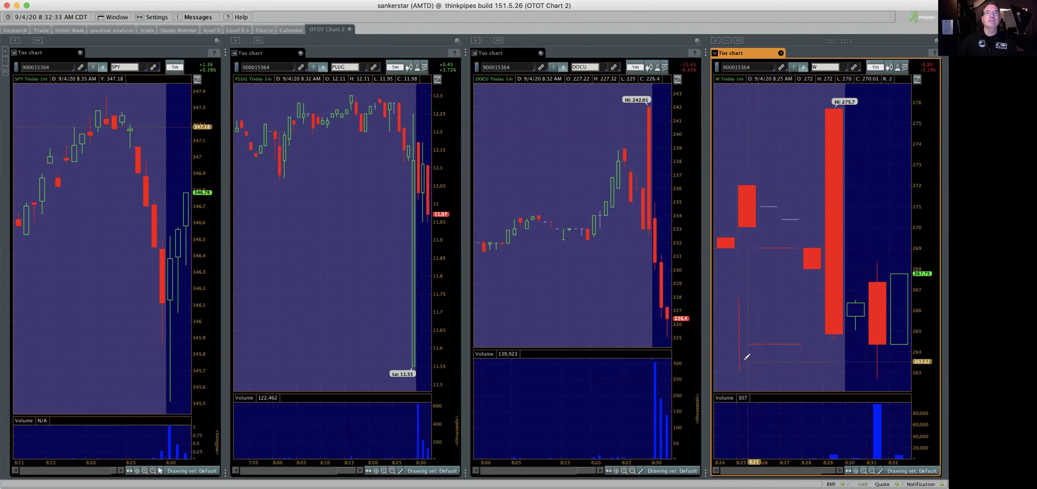
{"action": "left_click", "coordinate": [749, 359]}
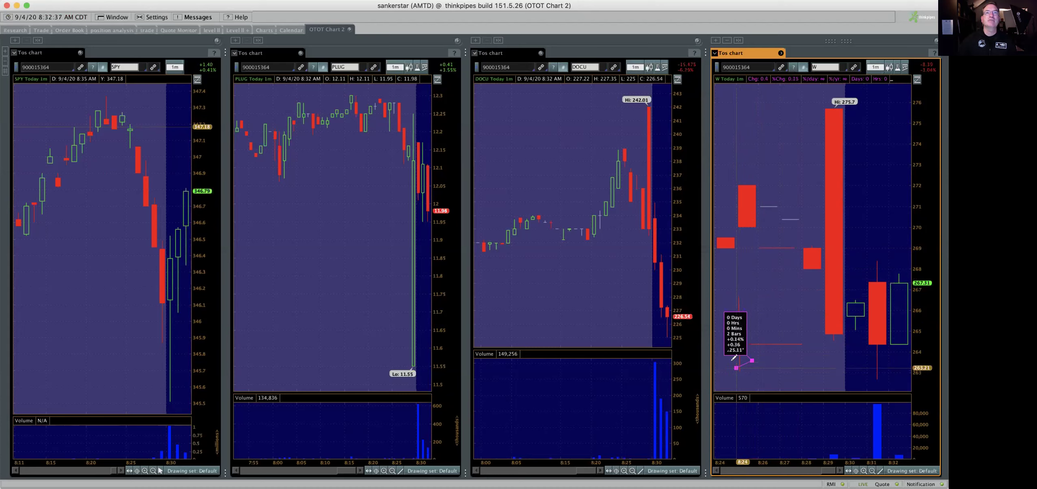
{"action": "left_click", "coordinate": [740, 370]}
{"action": "left_click", "coordinate": [728, 359]}
{"action": "left_click", "coordinate": [736, 369]}
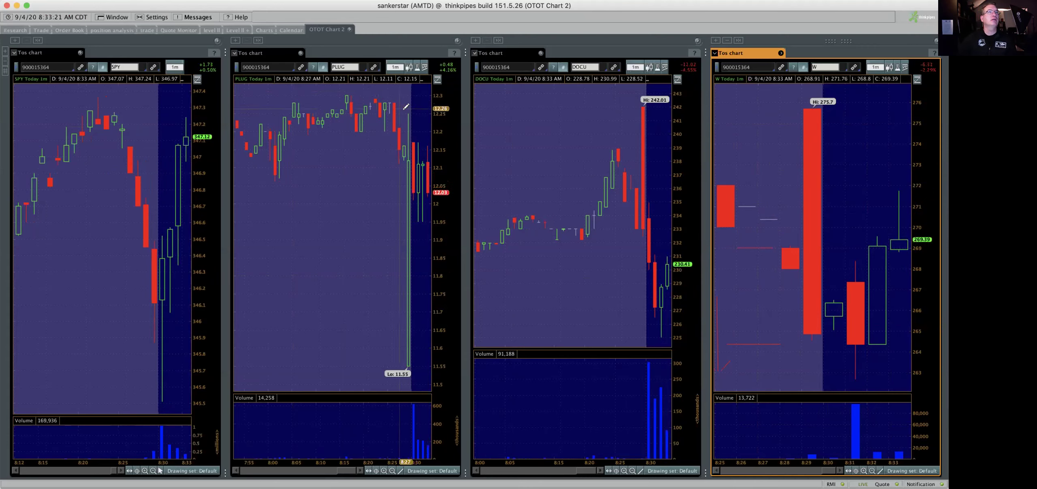
Step: Replace DOCU in the third chart with DOMO, then with NX
{"action": "left_click", "coordinate": [582, 67]}
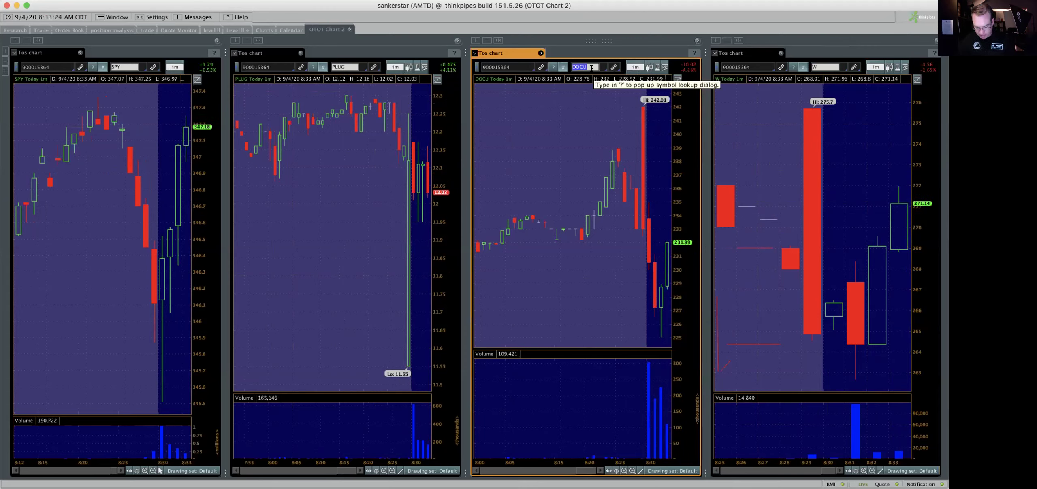
{"action": "type", "text": "DOMO"}
{"action": "key", "text": "Return"}
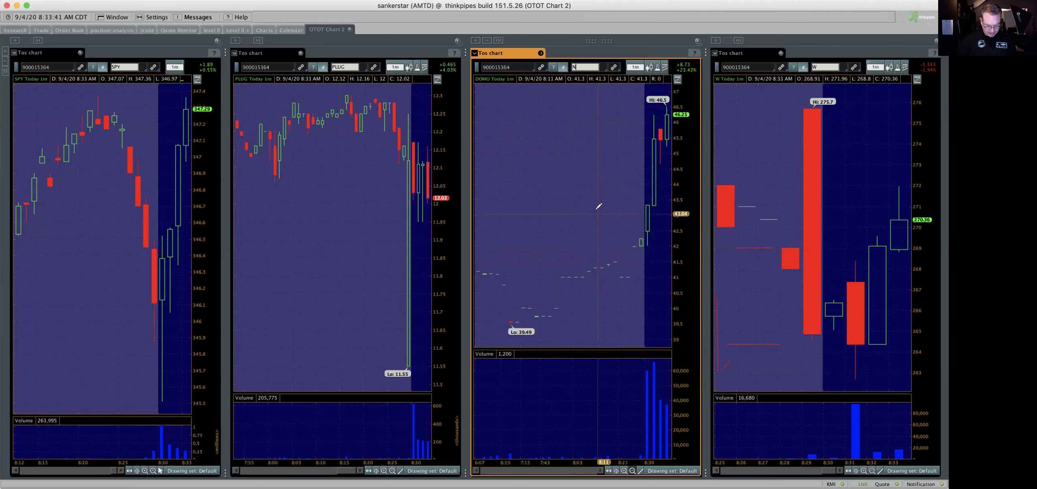
{"action": "type", "text": "X"}
{"action": "key", "text": "Return"}
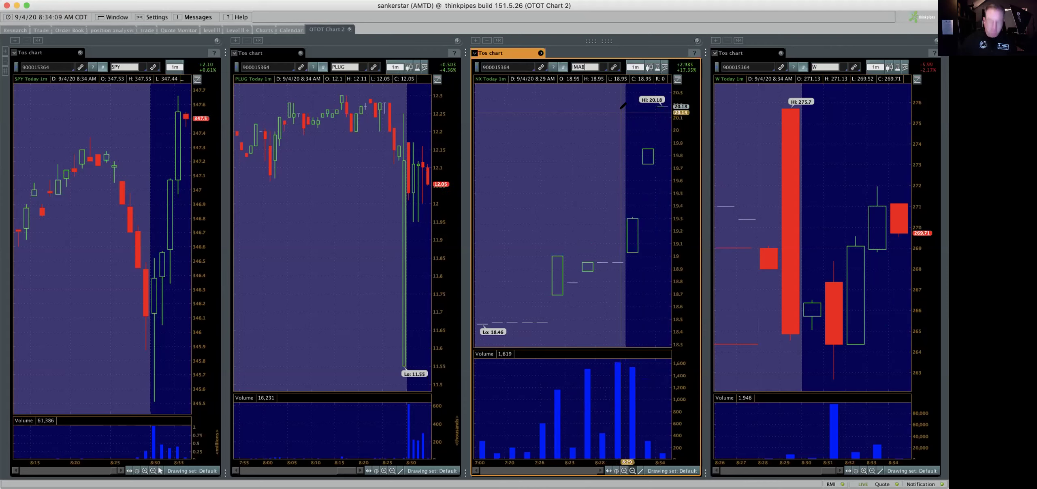
Step: Cycle the third chart through IMAB and LMPX, ending on OBSV
{"action": "key", "text": "Return"}
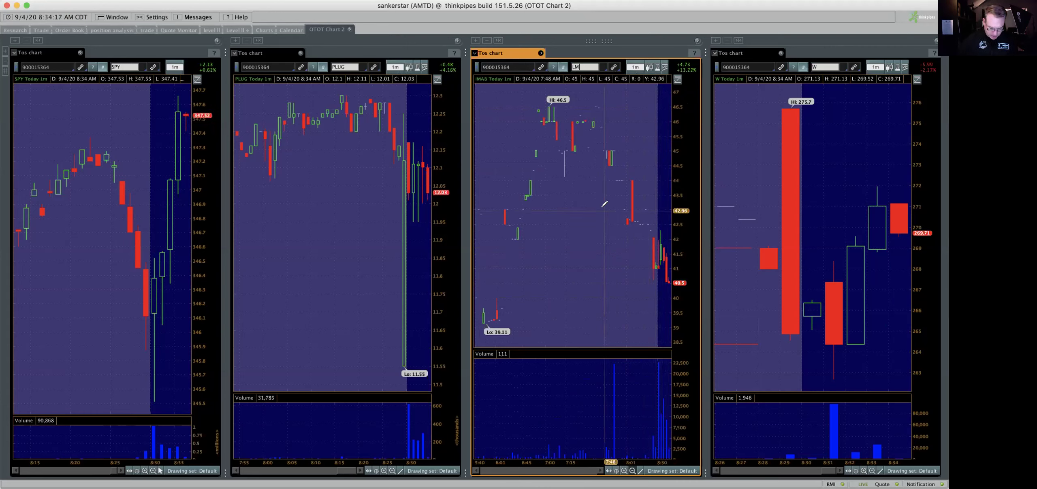
{"action": "type", "text": "X"}
{"action": "key", "text": "Return"}
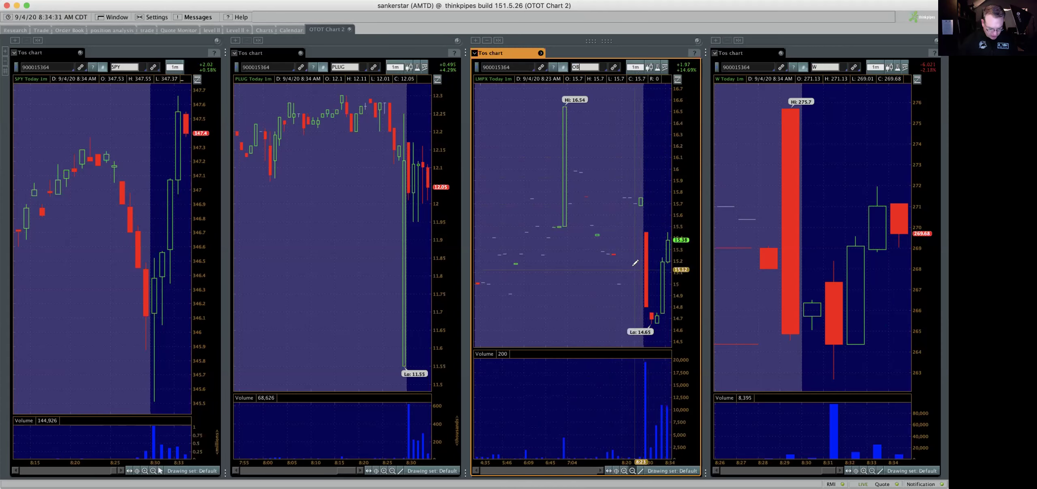
{"action": "type", "text": "SV"}
{"action": "key", "text": "Return"}
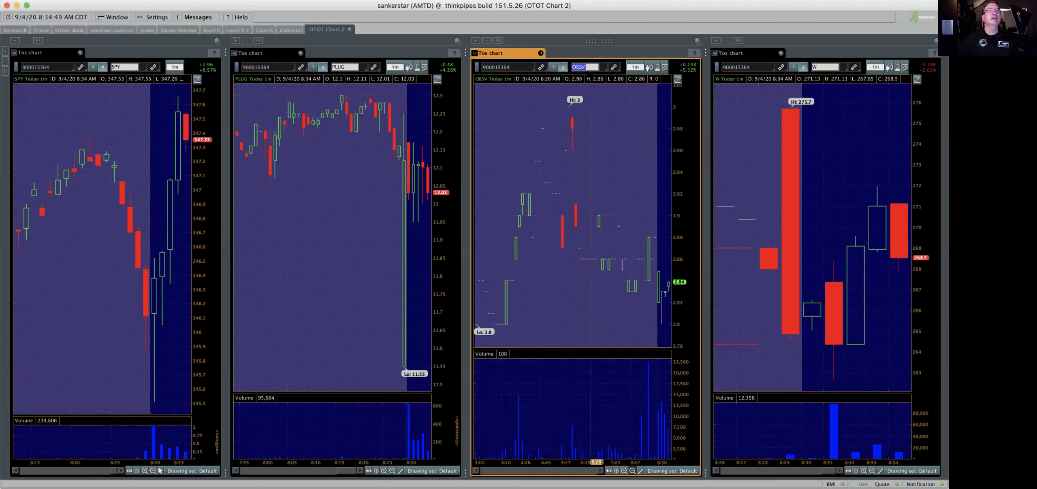
Step: Load BLNK into the third chart and zoom in on bars from about 8:17
{"action": "type", "text": "LNK"}
{"action": "key", "text": "Return"}
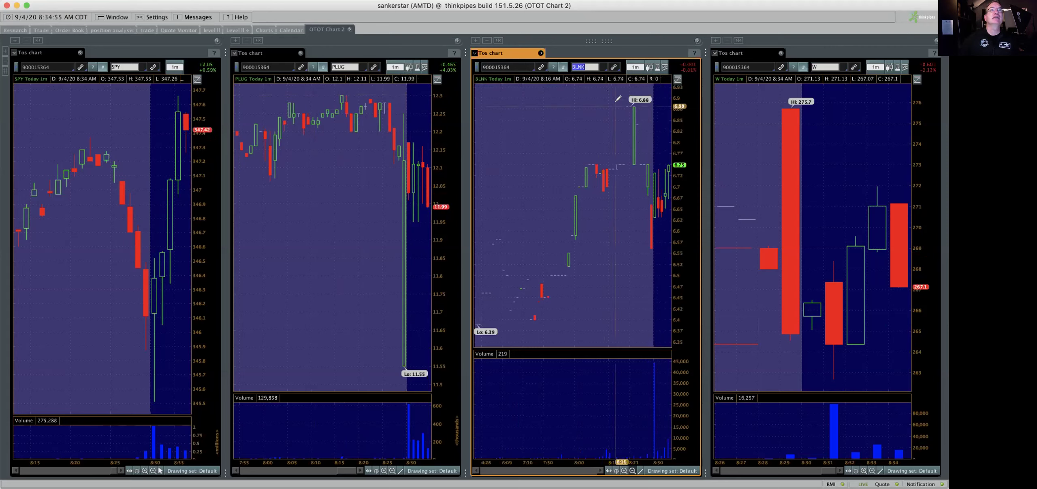
{"action": "left_click_drag", "start_coordinate": [680, 106], "coordinate": [613, 106]}
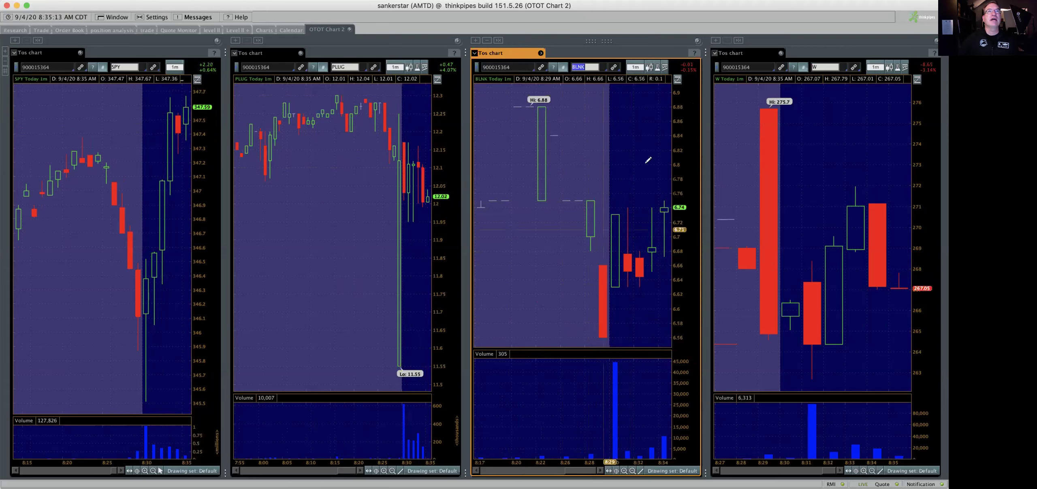
Step: Set the BLNK chart's timeframe to 5 D : 5m
{"action": "left_click", "coordinate": [632, 68]}
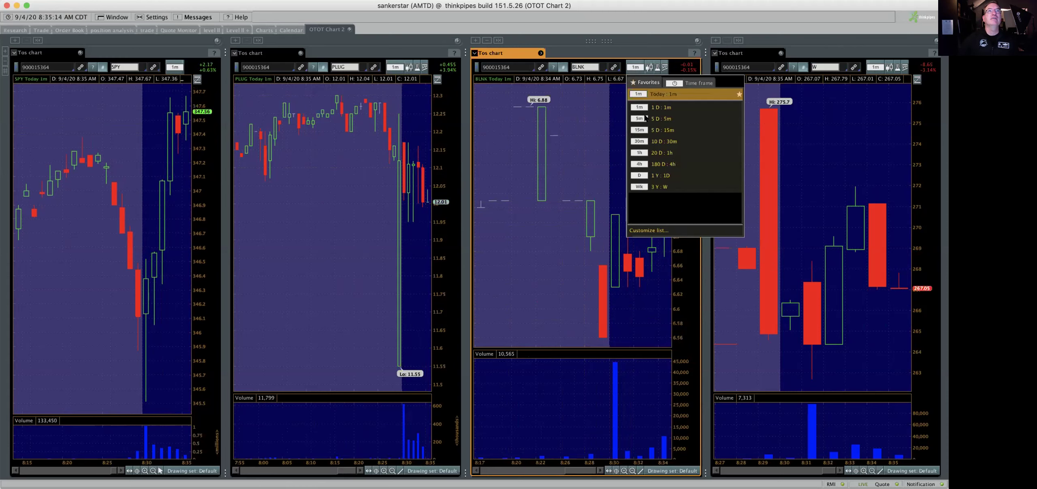
{"action": "left_click", "coordinate": [648, 102]}
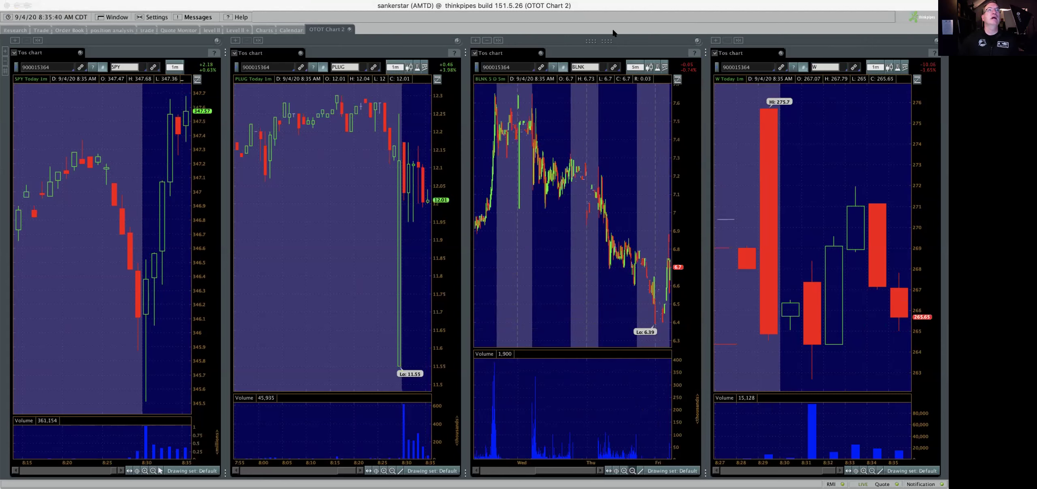
Step: Load AAPL into the third chart, then replace it with TSLA
{"action": "left_click", "coordinate": [576, 68]}
{"action": "type", "text": "AAPL"}
{"action": "key", "text": "Return"}
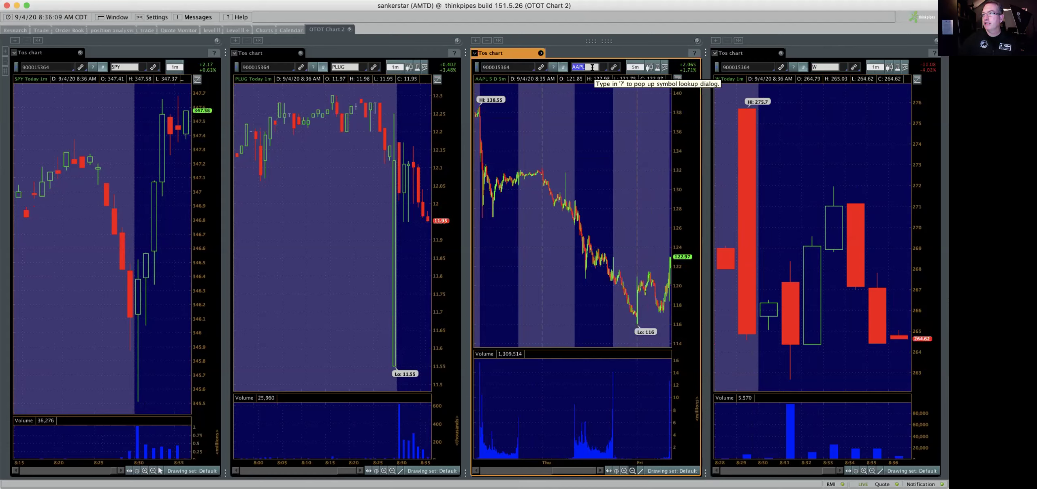
{"action": "left_click", "coordinate": [581, 66]}
{"action": "type", "text": "TSLA"}
{"action": "key", "text": "Return"}
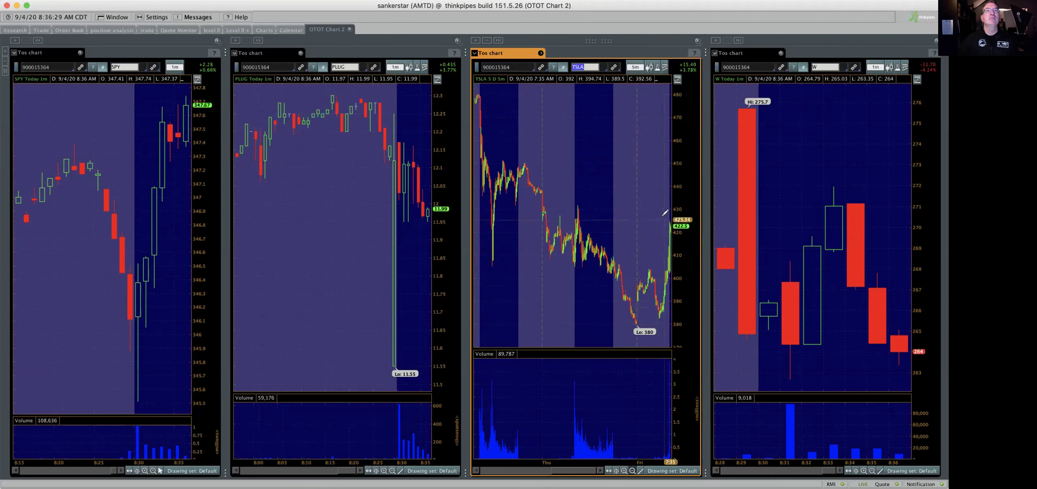
Step: Autozoom the W chart, then zoom it to the bars from about 8:03 onward
{"action": "left_click", "coordinate": [871, 67]}
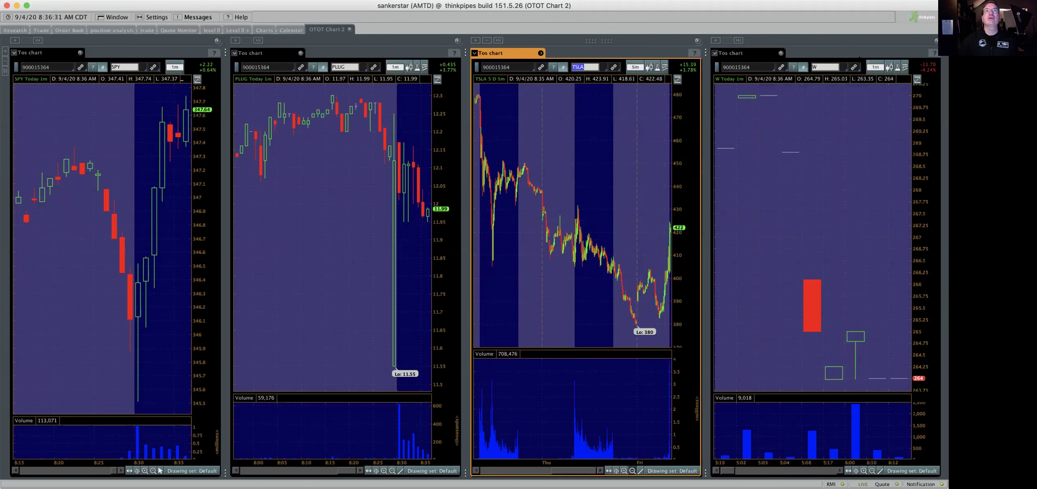
{"action": "left_click", "coordinate": [881, 68]}
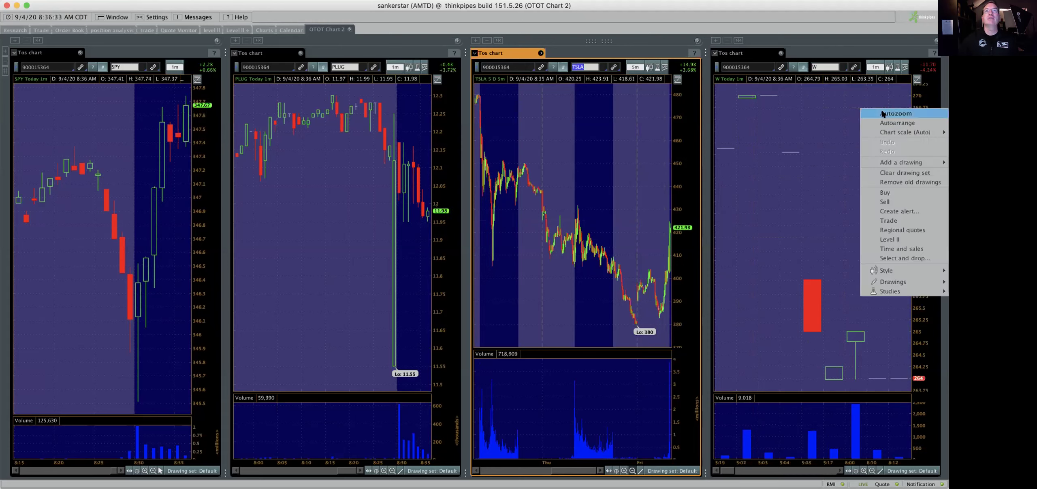
{"action": "left_click", "coordinate": [885, 106]}
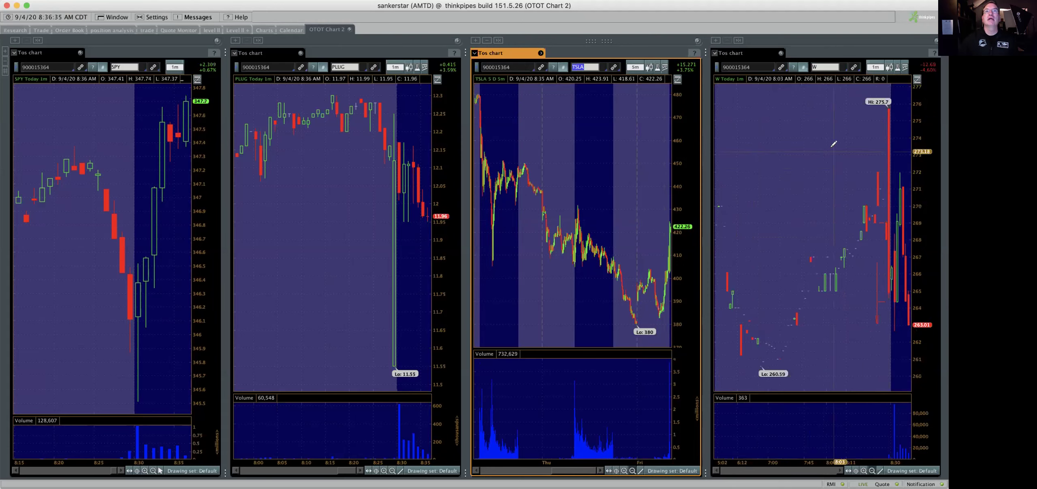
{"action": "left_click_drag", "start_coordinate": [833, 144], "coordinate": [924, 142]}
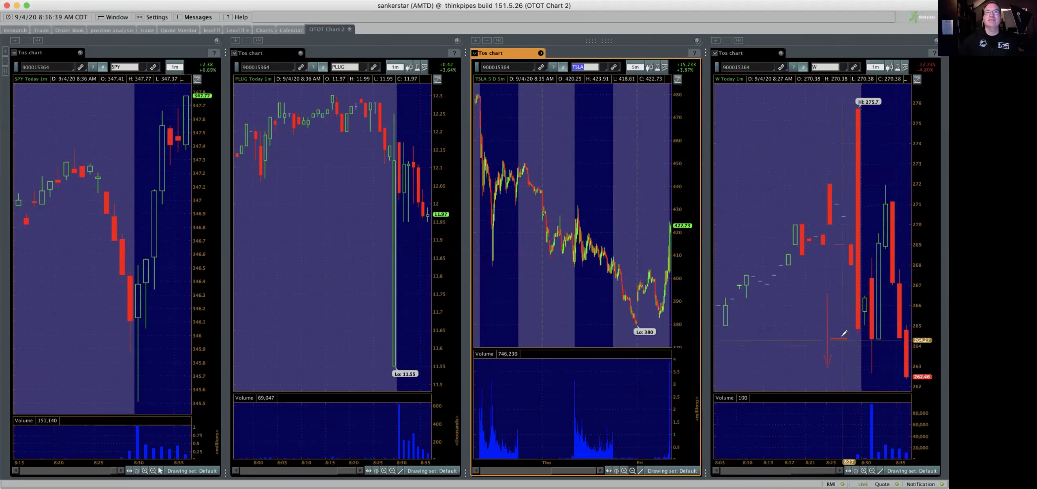
{"action": "mouse_move", "coordinate": [842, 333]}
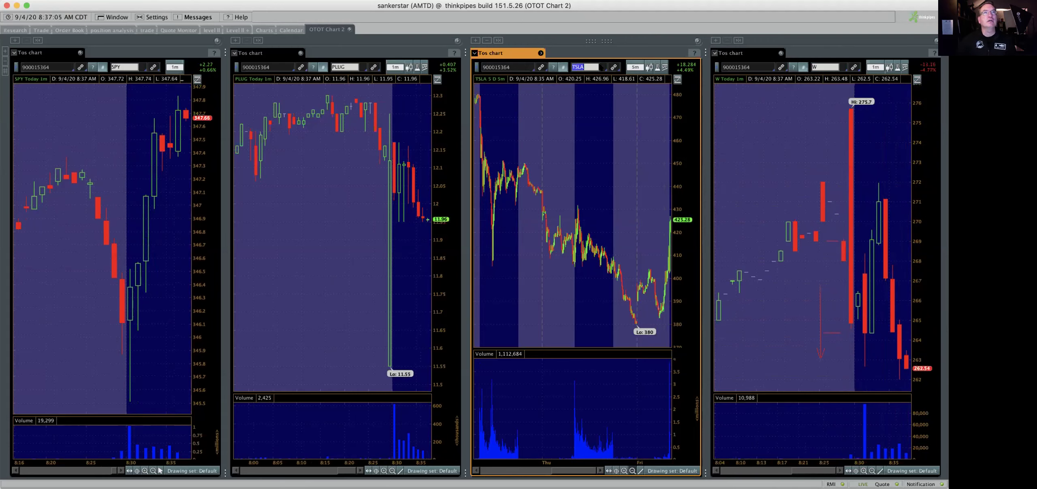
Step: Replace TSLA in the third chart with LKNCY, then with WKHS
{"action": "left_click", "coordinate": [587, 66]}
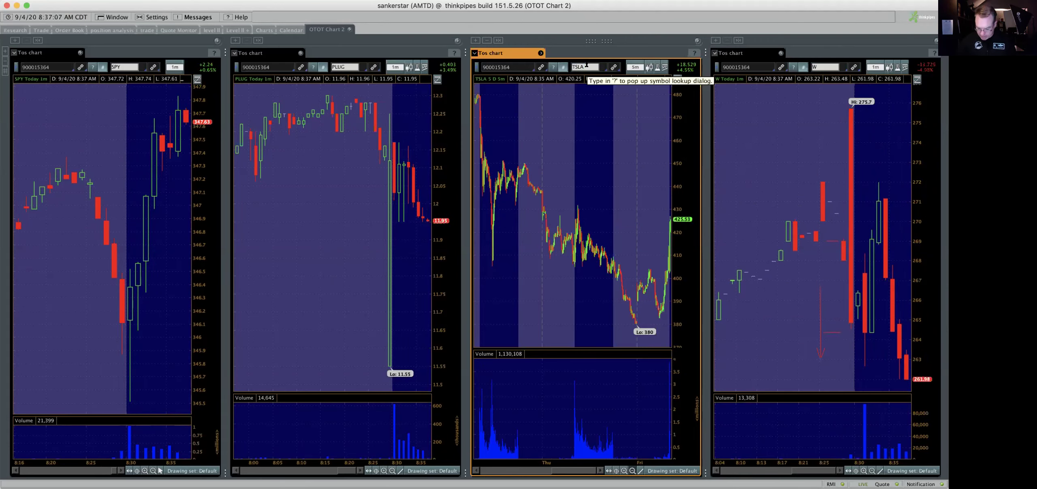
{"action": "key", "text": "BackSpace"}
{"action": "key", "text": "BackSpace"}
{"action": "key", "text": "BackSpace"}
{"action": "key", "text": "BackSpace"}
{"action": "type", "text": "LKNCY"}
{"action": "key", "text": "Return"}
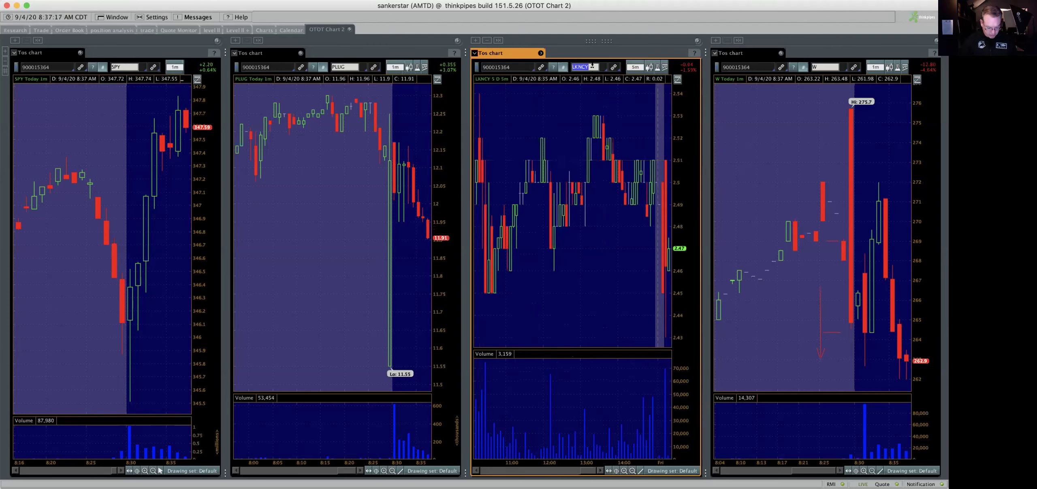
{"action": "type", "text": "S"}
{"action": "key", "text": "Return"}
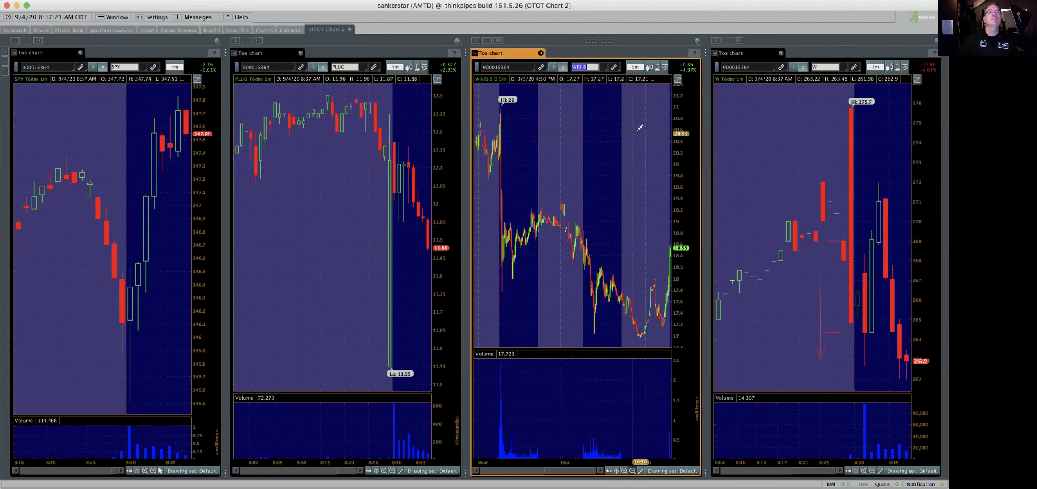
Step: Zoom the WKHS chart into its latest bars, autozoom it back out, then load NIO
{"action": "left_click_drag", "start_coordinate": [631, 129], "coordinate": [702, 133]}
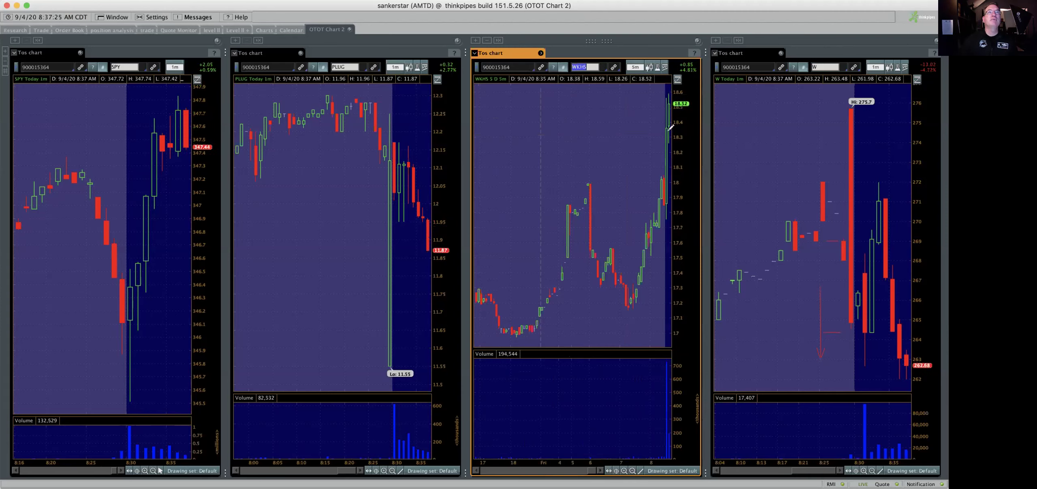
{"action": "right_click", "coordinate": [646, 100]}
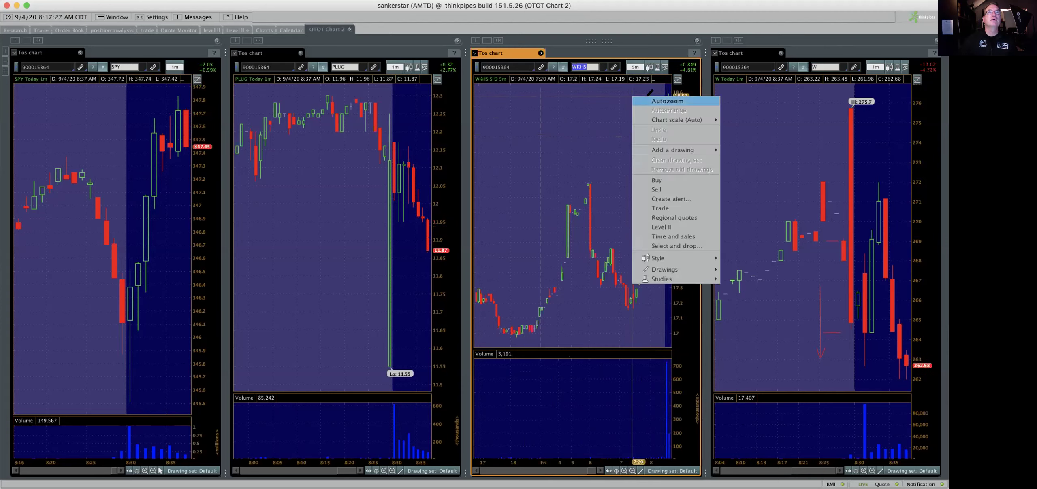
{"action": "left_click", "coordinate": [651, 101]}
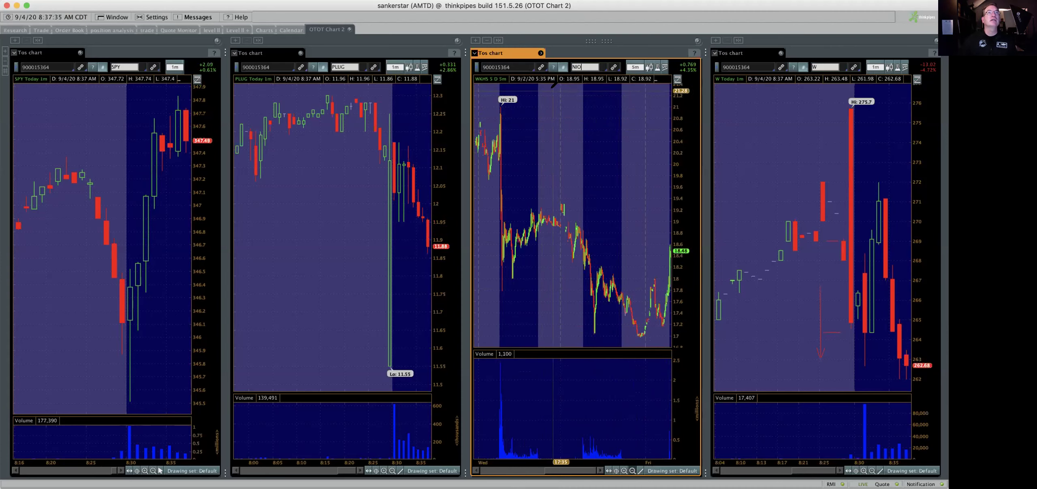
{"action": "key", "text": "Return"}
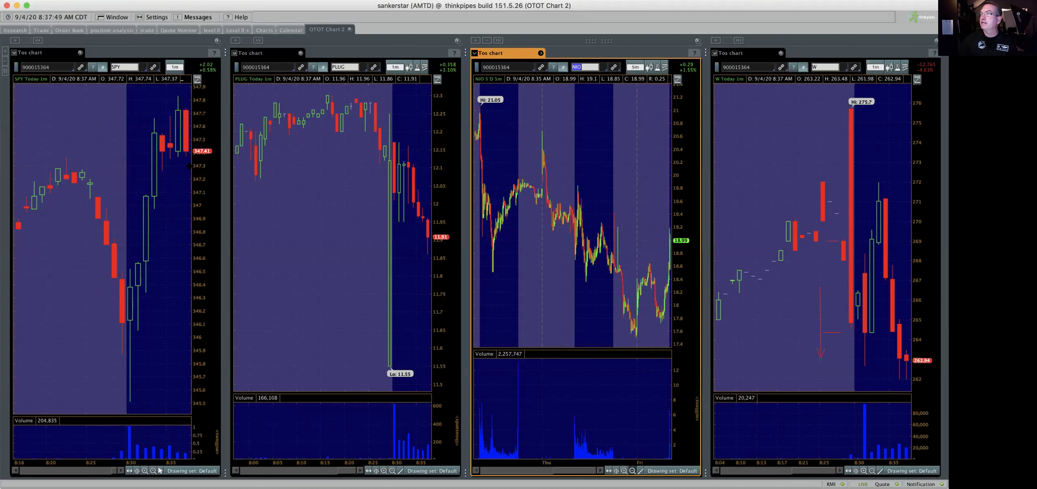
{"action": "left_click", "coordinate": [259, 28]}
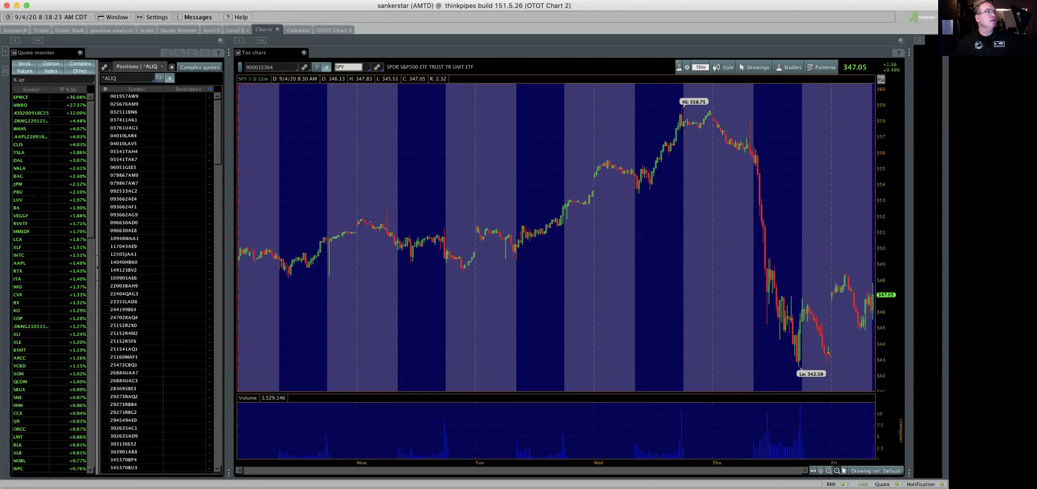
{"action": "left_click", "coordinate": [63, 90]}
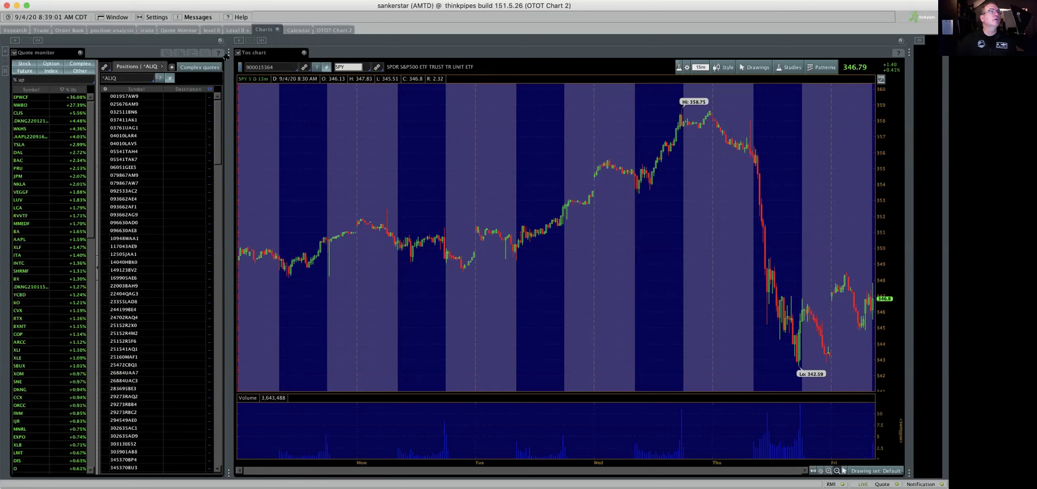
{"action": "left_click", "coordinate": [334, 30]}
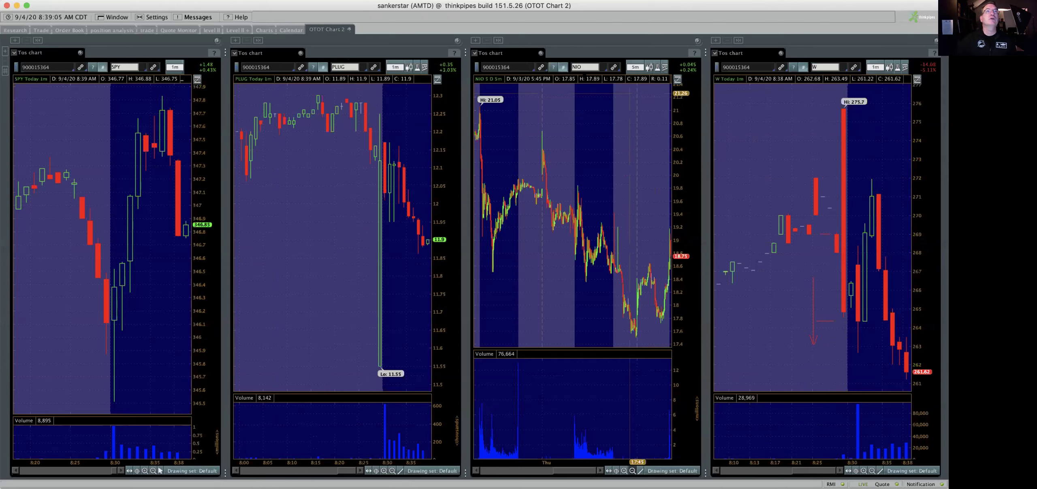
Step: Load VXX into the third chart in place of NIO, then switch away from thinkorswim
{"action": "left_click", "coordinate": [578, 67]}
{"action": "type", "text": "VXX"}
{"action": "key", "text": "Return"}
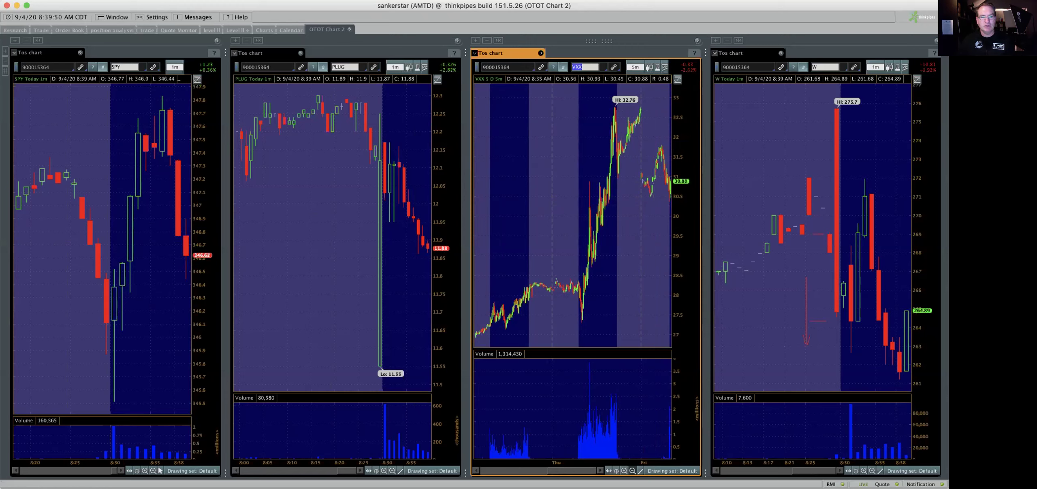
{"action": "key", "text": "super+Tab"}
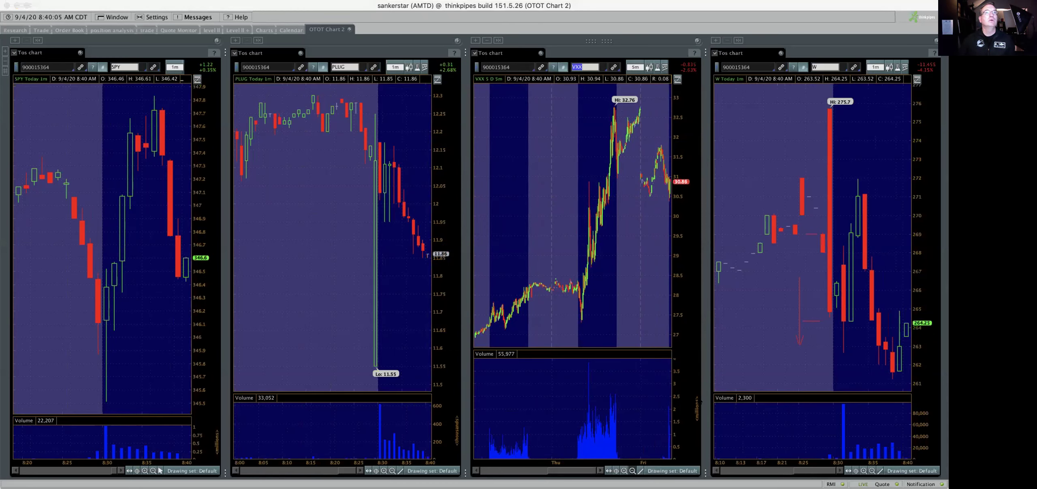
Step: Switch to Chrome to read the Investopedia protective put article
{"action": "key", "text": "super+Tab"}
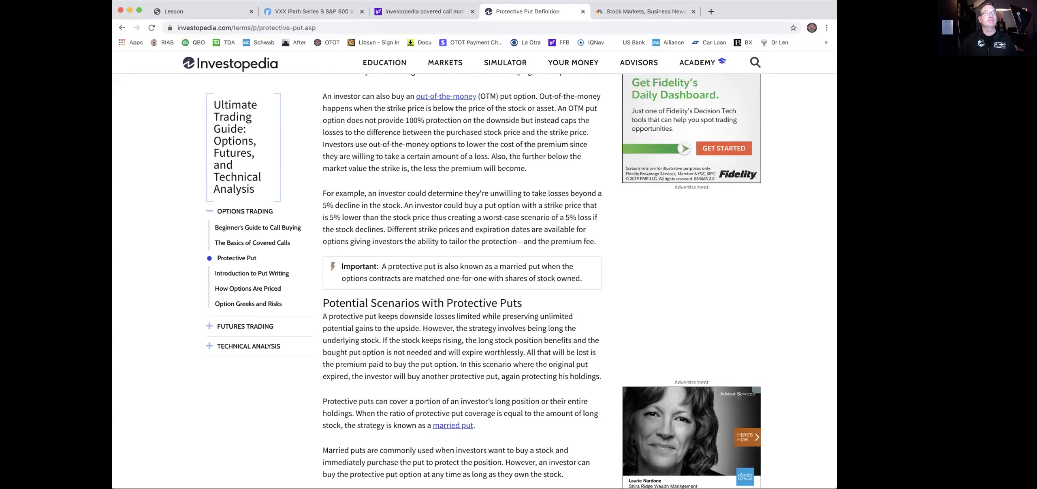
Step: Back in thinkorswim, swap PLUG for QQQ, then zoom QQQ to 7:20–8:45 and VXX to overnight-to-morning trading
{"action": "key", "text": "super+Tab"}
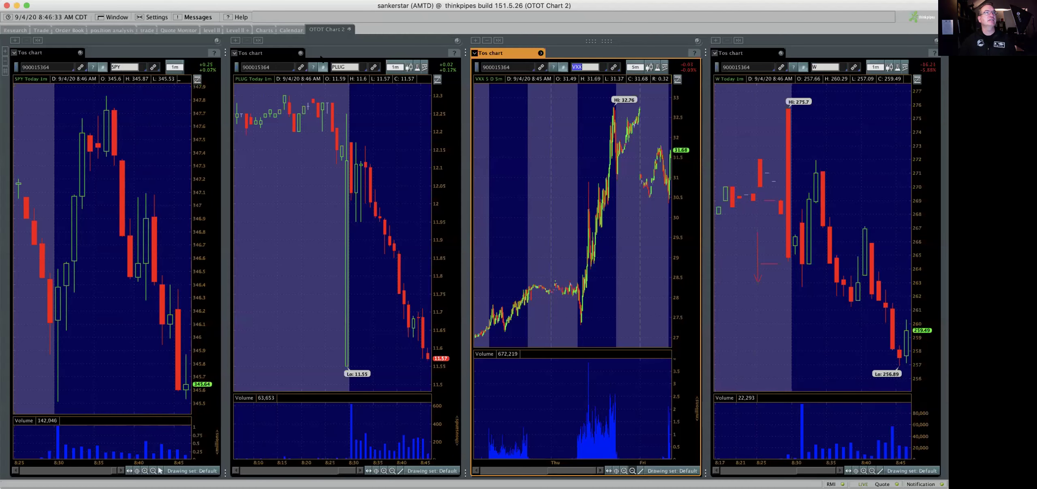
{"action": "left_click", "coordinate": [341, 67]}
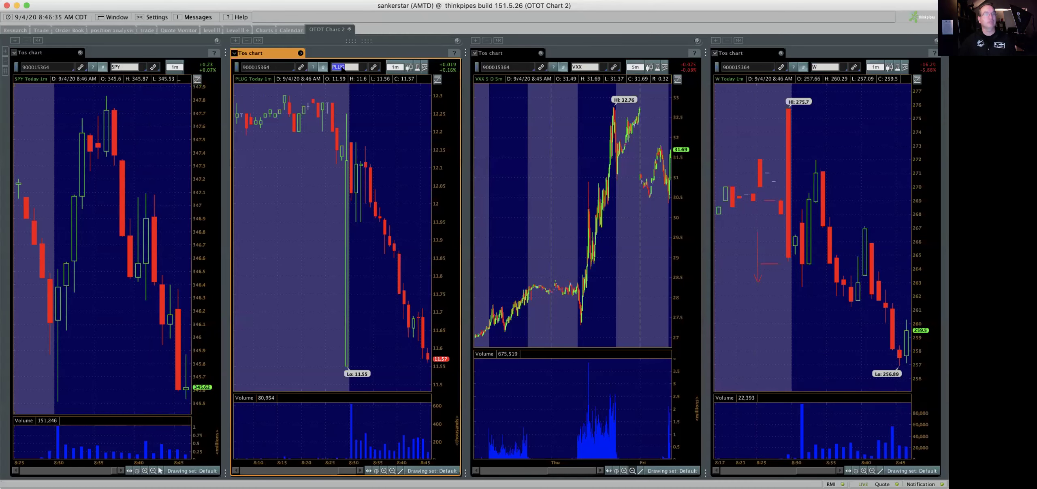
{"action": "type", "text": "QQQ"}
{"action": "key", "text": "Return"}
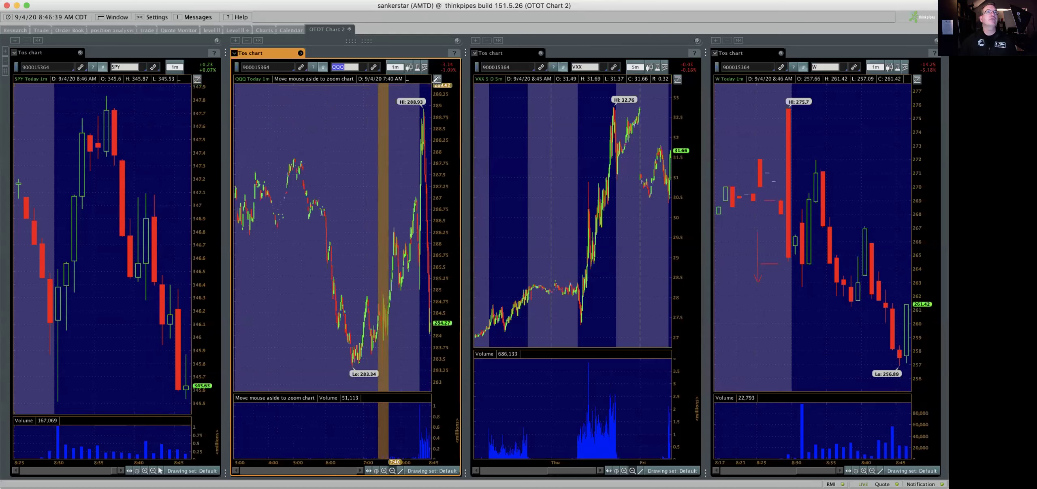
{"action": "left_click_drag", "start_coordinate": [383, 462], "coordinate": [405, 98]}
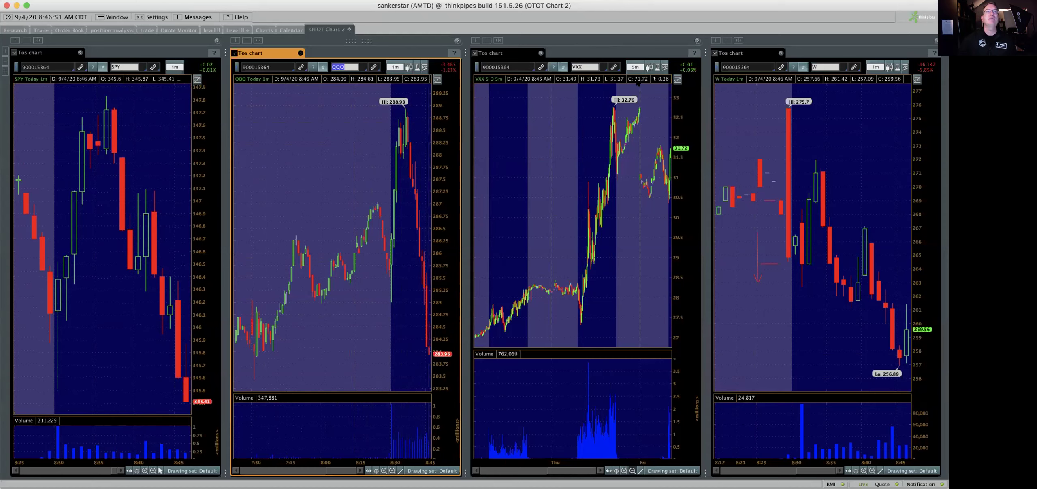
{"action": "left_click_drag", "start_coordinate": [639, 85], "coordinate": [682, 80]}
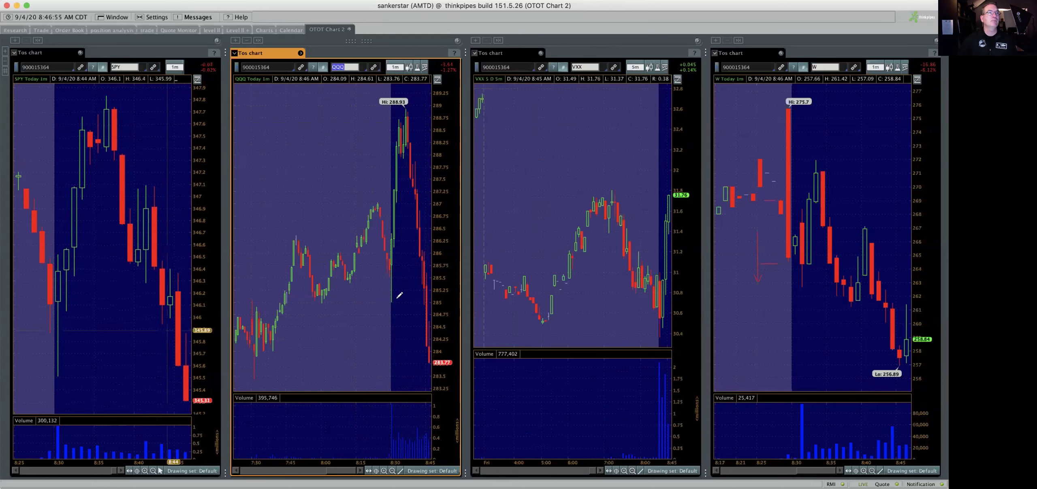